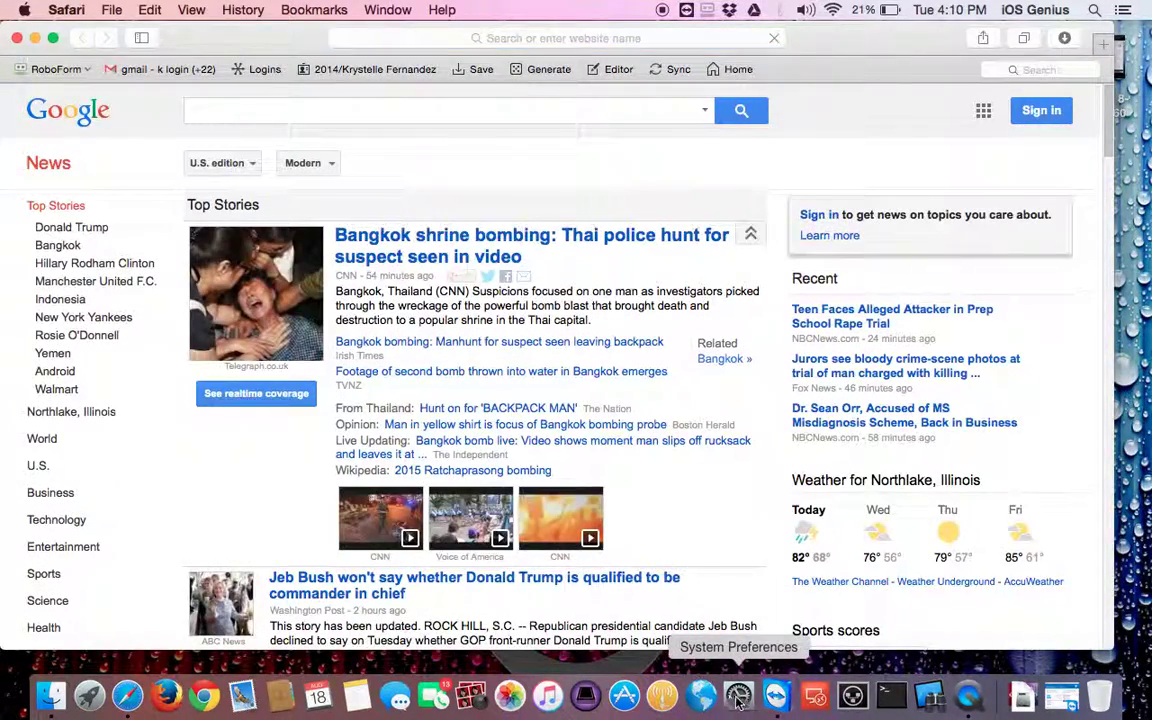
- Review Java Control Panel's Security, Java, Advanced and Update tabs, noting Java 8 Update 60, then cancel
{"action": "left_click", "coordinate": [739, 697]}
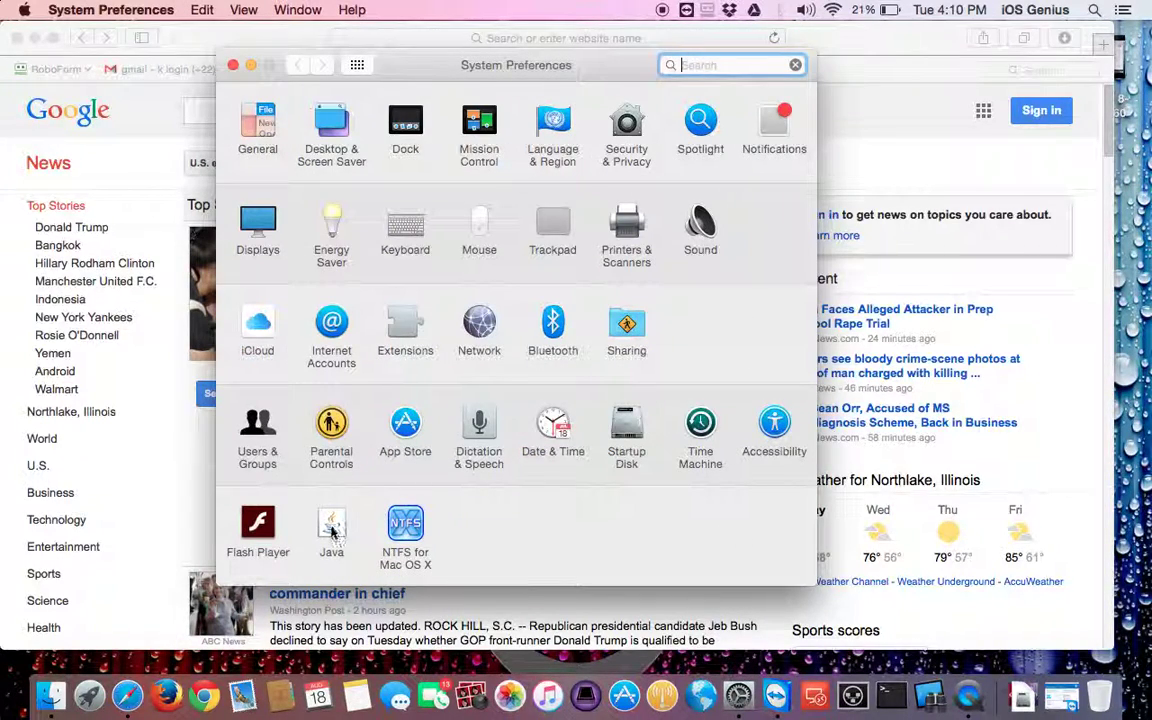
{"action": "left_click", "coordinate": [331, 527]}
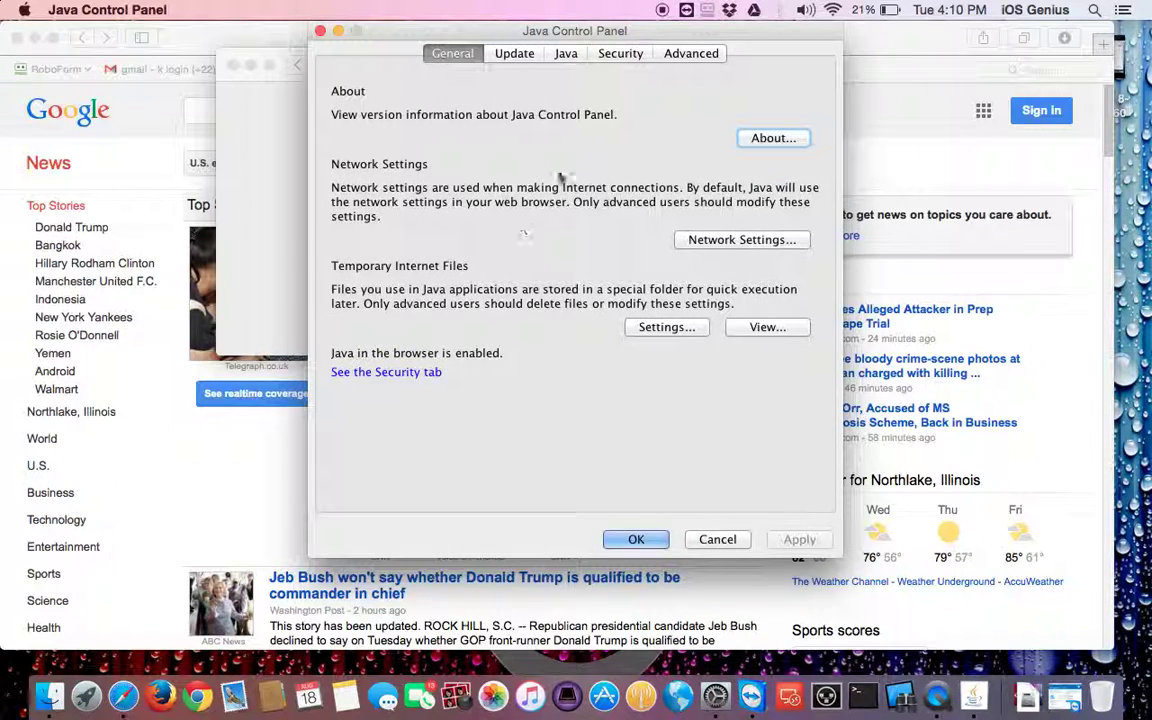
{"action": "left_click", "coordinate": [615, 54]}
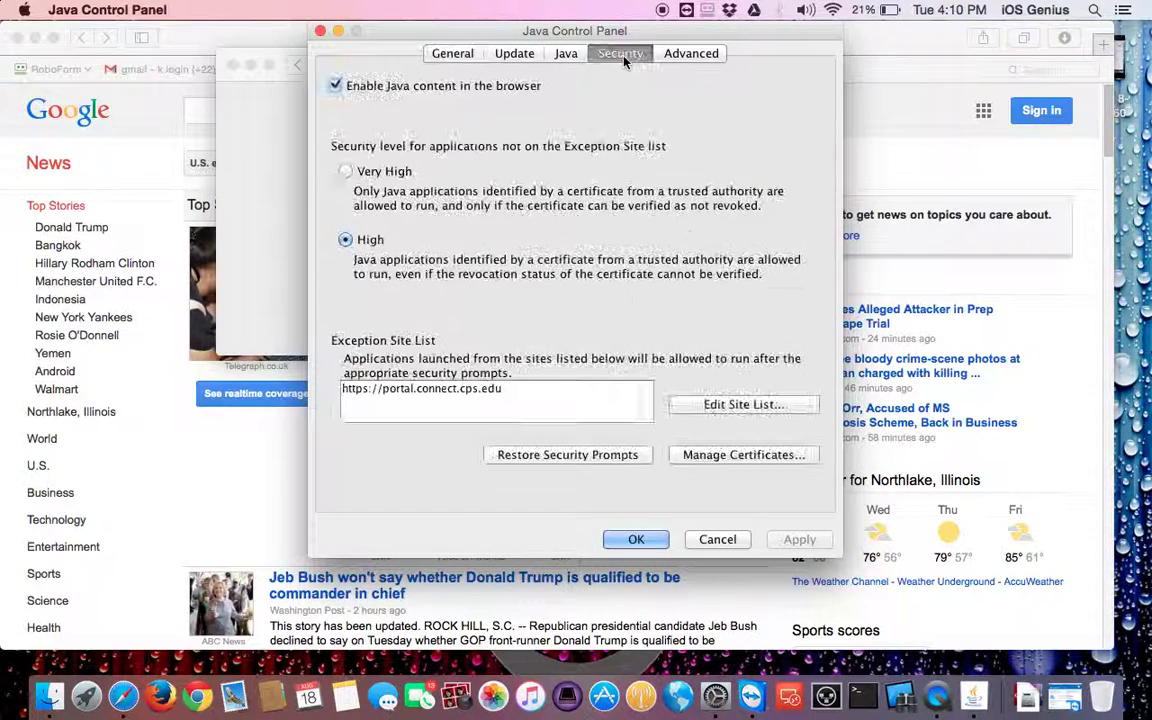
{"action": "left_click", "coordinate": [566, 55]}
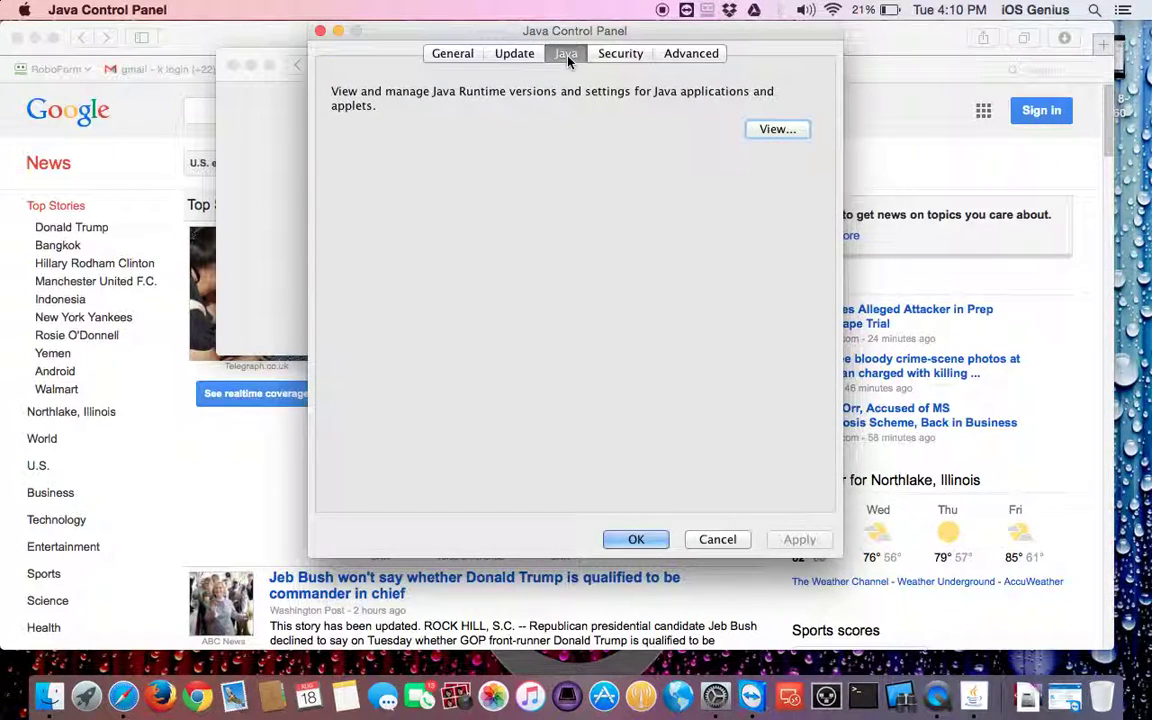
{"action": "left_click", "coordinate": [677, 58]}
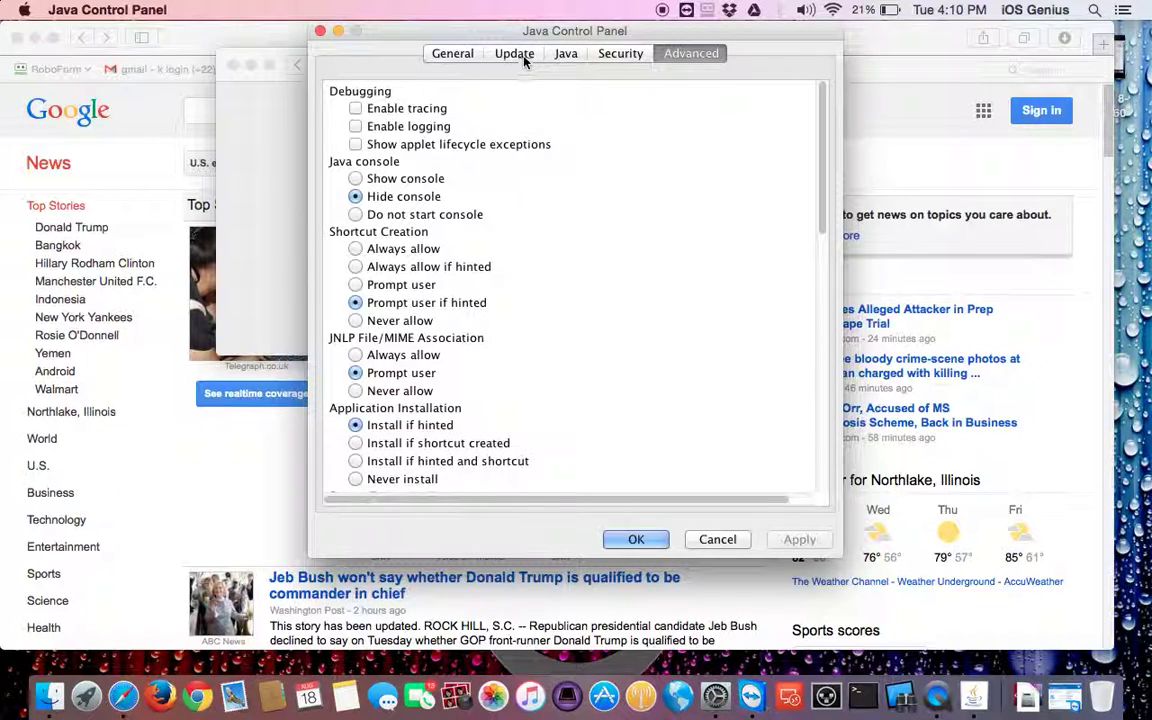
{"action": "left_click", "coordinate": [522, 59]}
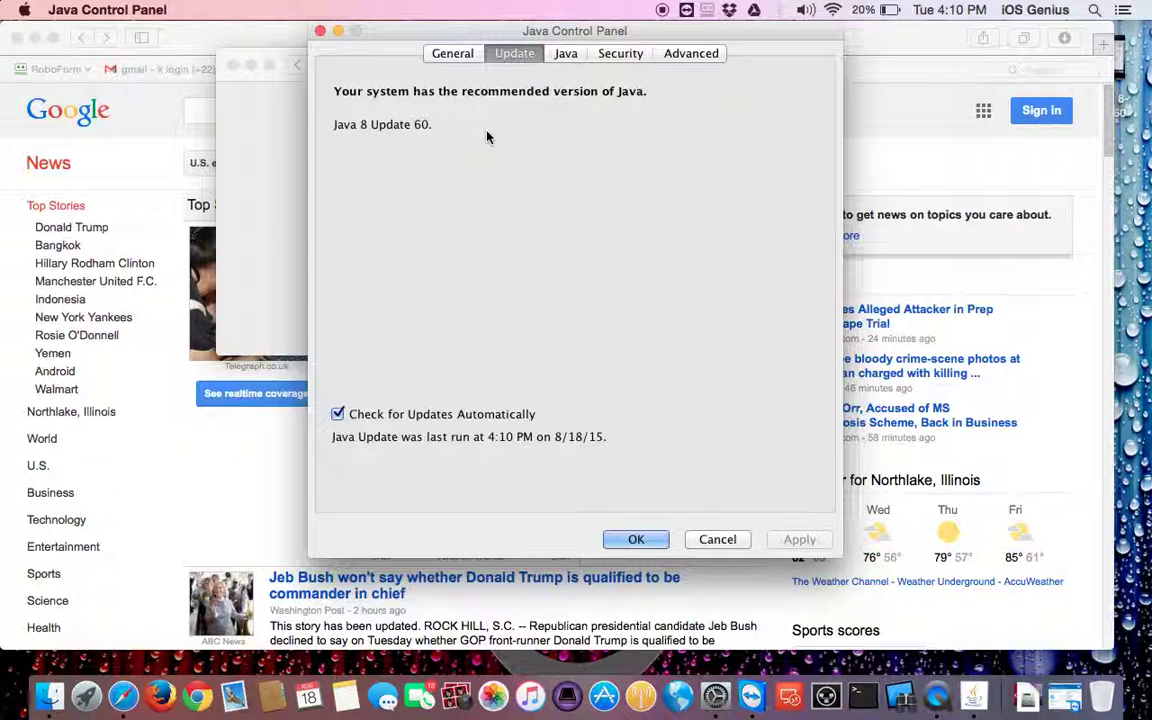
{"action": "left_click", "coordinate": [717, 539]}
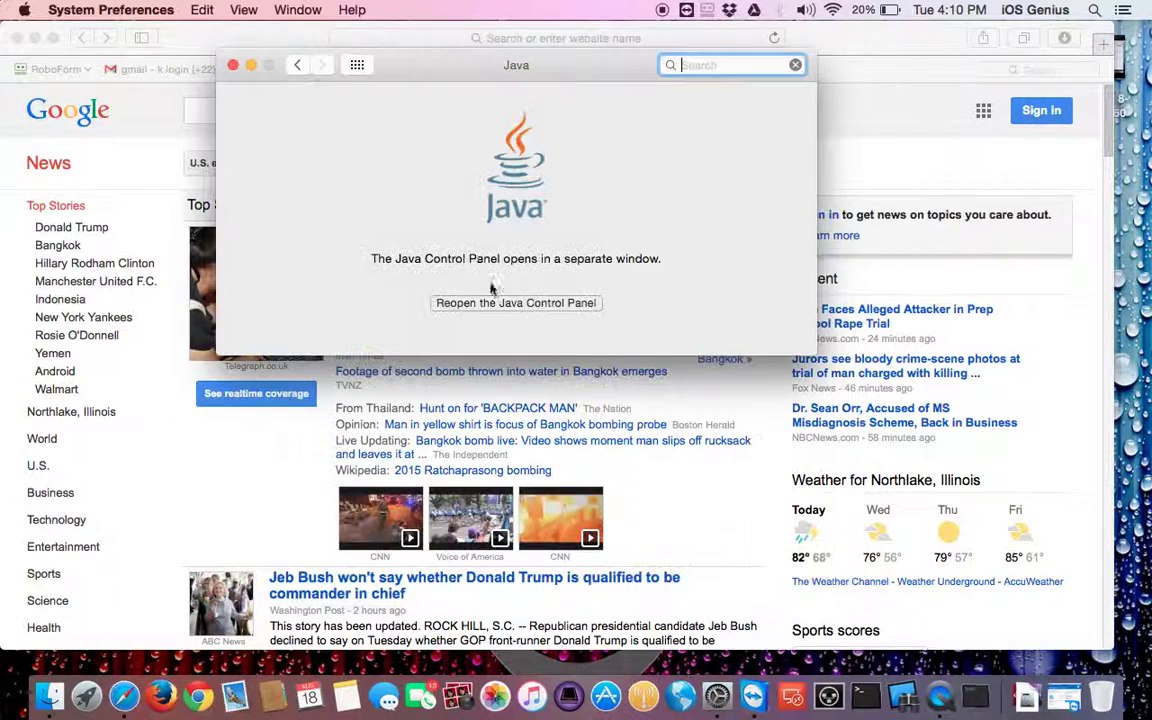
- Close System Preferences and load java.com in Safari
{"action": "left_click", "coordinate": [233, 64]}
{"action": "left_click", "coordinate": [419, 42]}
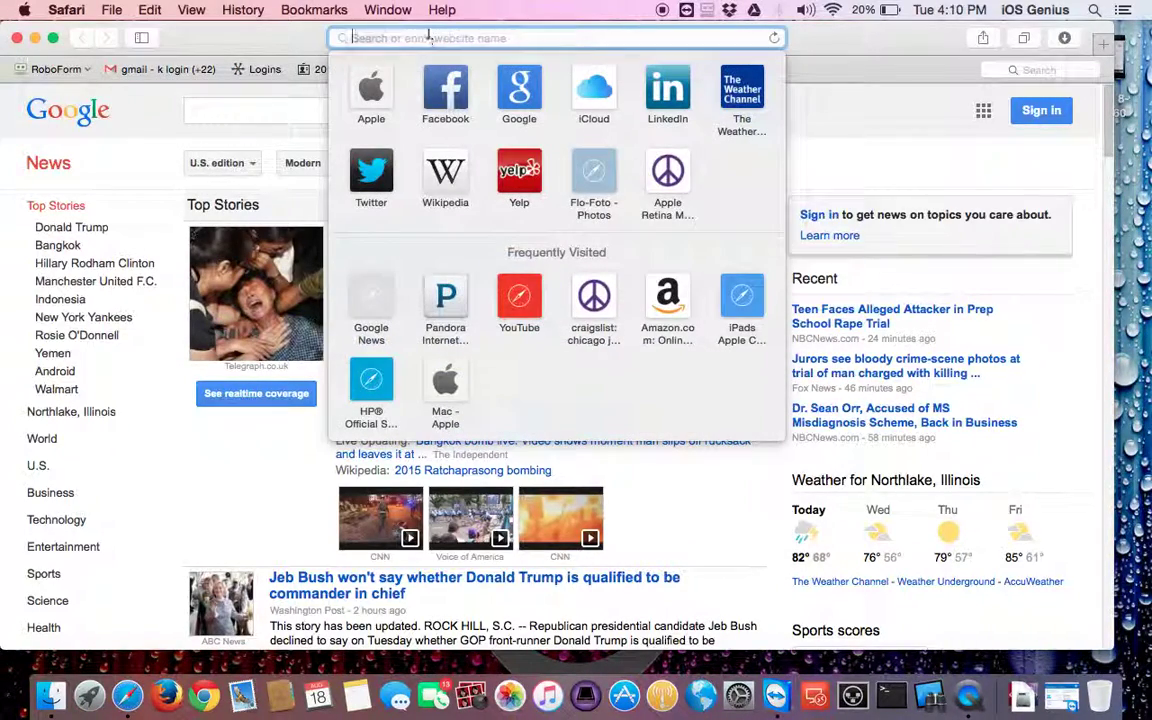
{"action": "type", "text": "jaca"}
{"action": "key", "text": "BackSpace"}
{"action": "key", "text": "BackSpace"}
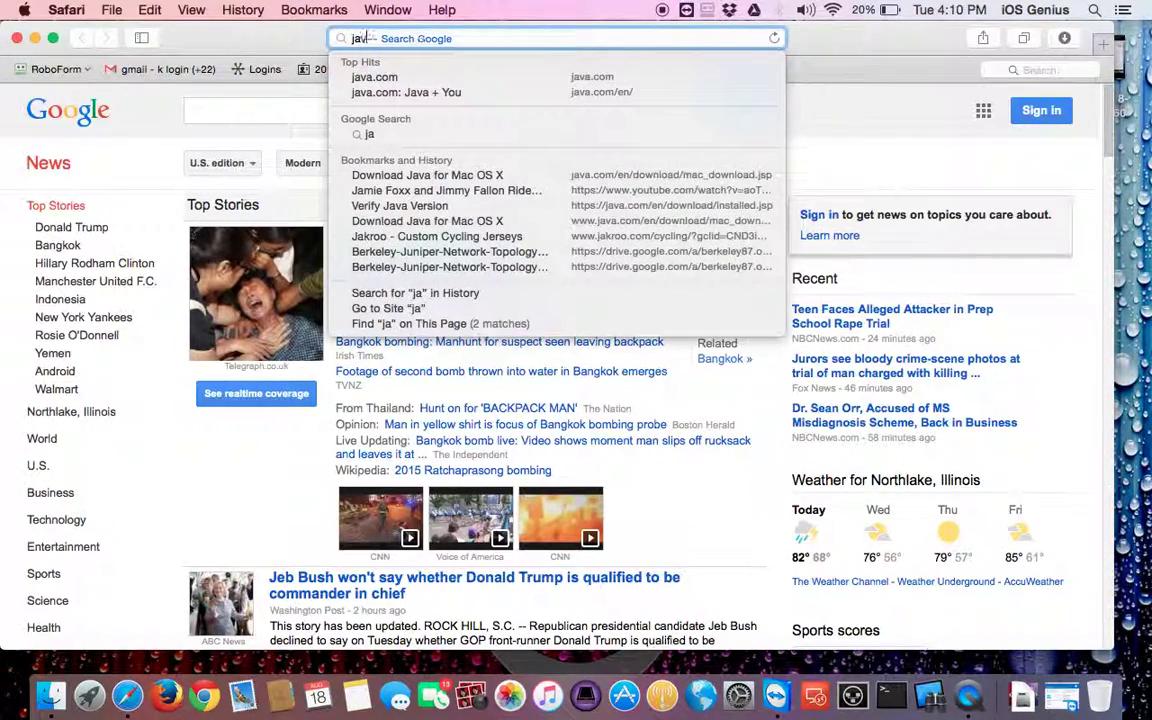
{"action": "type", "text": "va.com"}
{"action": "key", "text": "Return"}
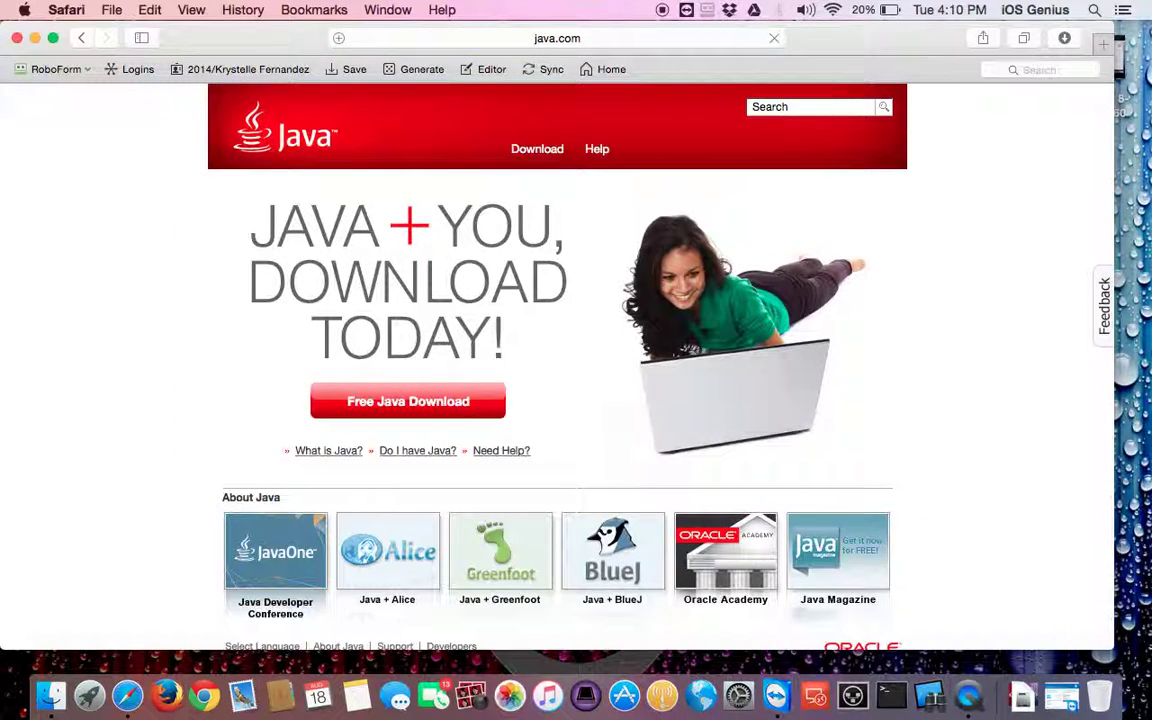
- Agree and start the free Java for Mac download, keeping Safari open so it finishes
{"action": "left_click", "coordinate": [414, 402]}
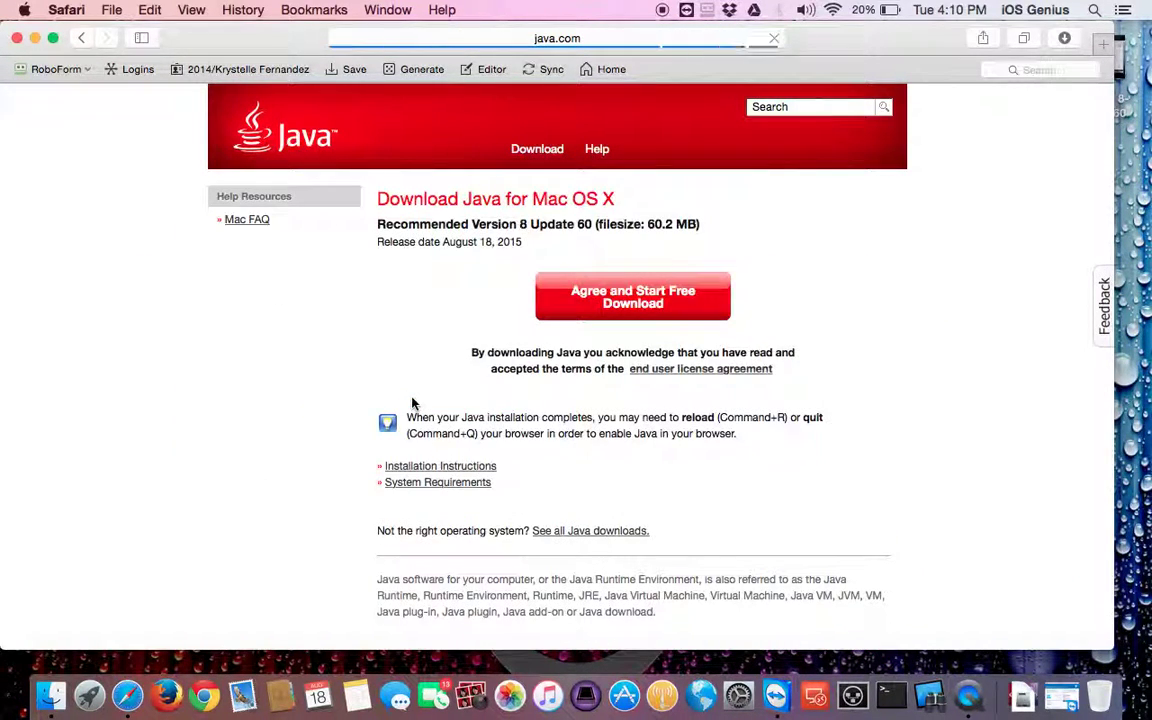
{"action": "left_click", "coordinate": [651, 303]}
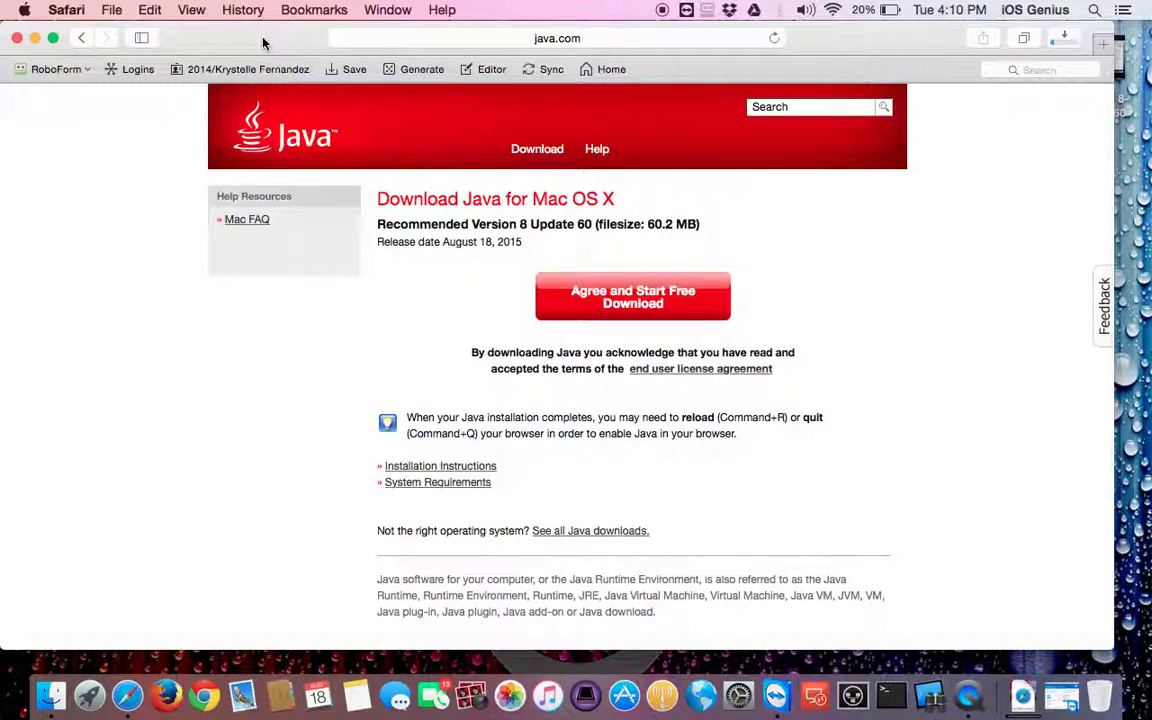
{"action": "key", "text": "super+q"}
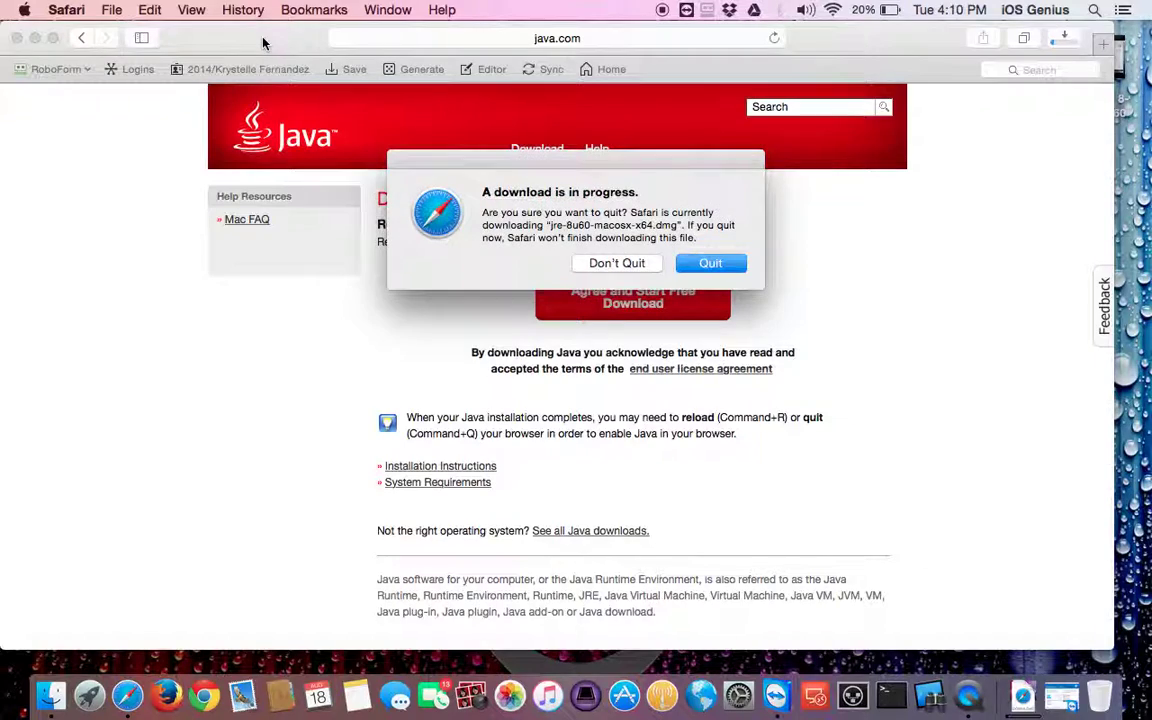
{"action": "left_click", "coordinate": [619, 263]}
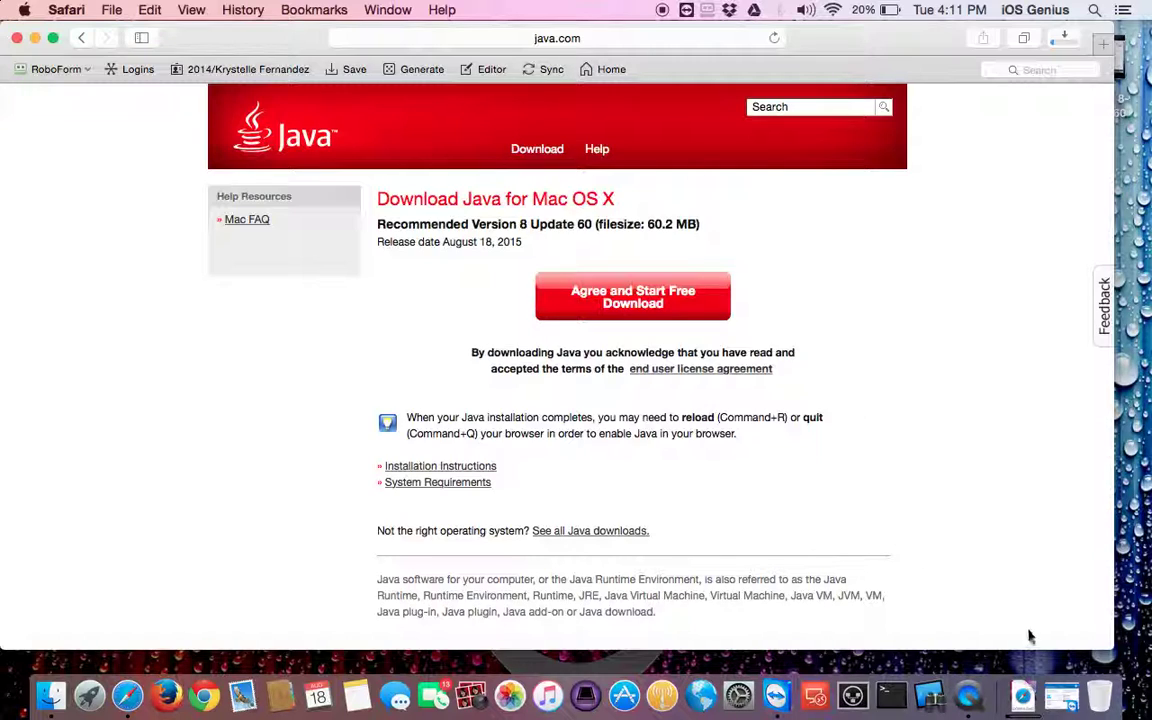
- Open the downloaded jre-8u60 disk image from the Downloads stack and hide Safari
{"action": "left_click", "coordinate": [1024, 694]}
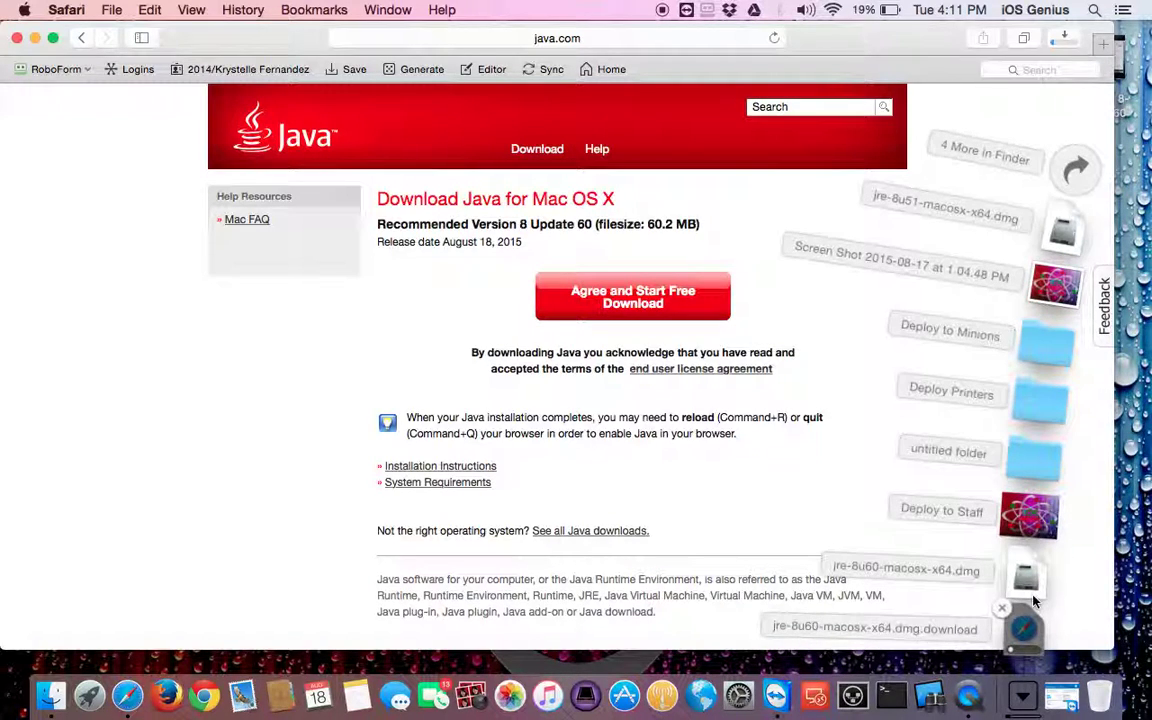
{"action": "left_click", "coordinate": [1024, 694]}
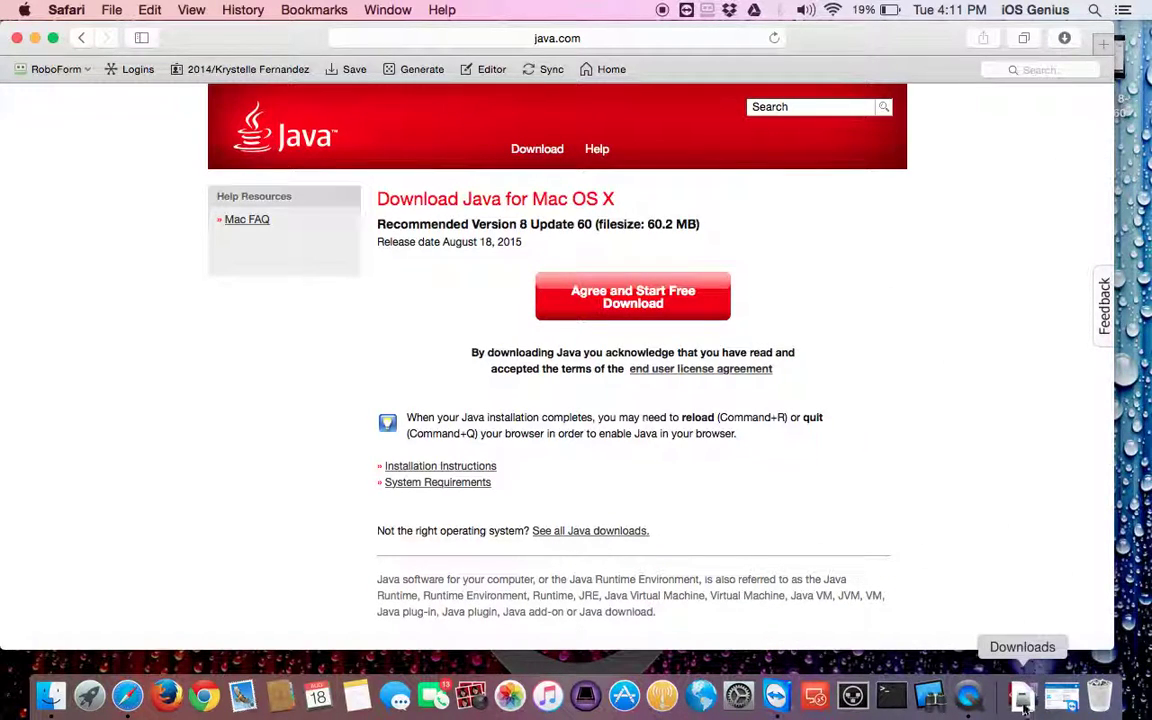
{"action": "left_click", "coordinate": [1024, 694]}
{"action": "left_click", "coordinate": [1023, 636]}
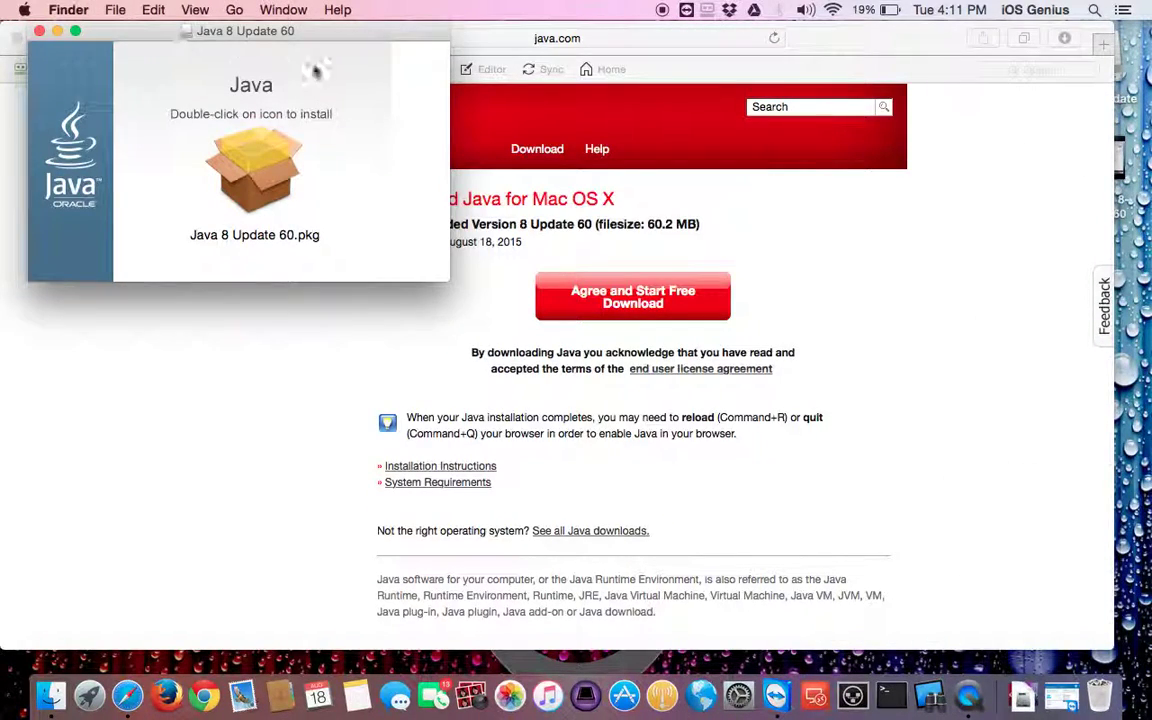
{"action": "left_click", "coordinate": [524, 43]}
{"action": "key", "text": "super+h"}
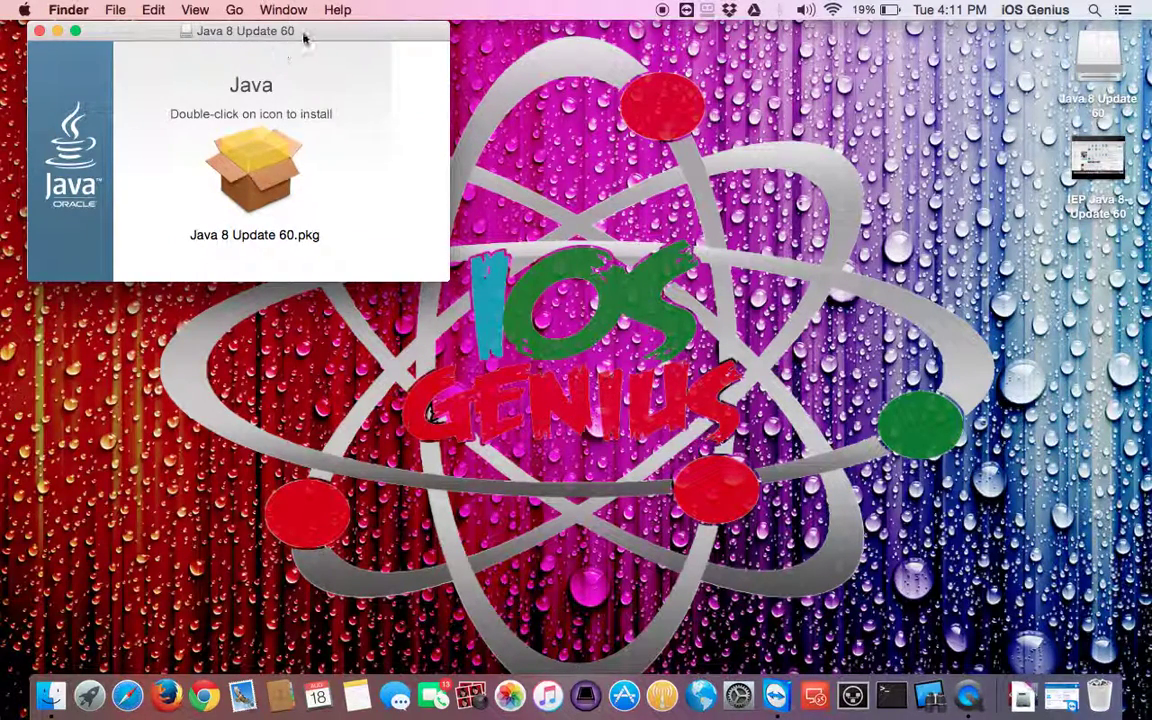
{"action": "left_click_drag", "start_coordinate": [304, 38], "coordinate": [314, 92]}
- Run Java 8 Update 60.pkg and install it, authorising with the administrator password
{"action": "double_click", "coordinate": [266, 210]}
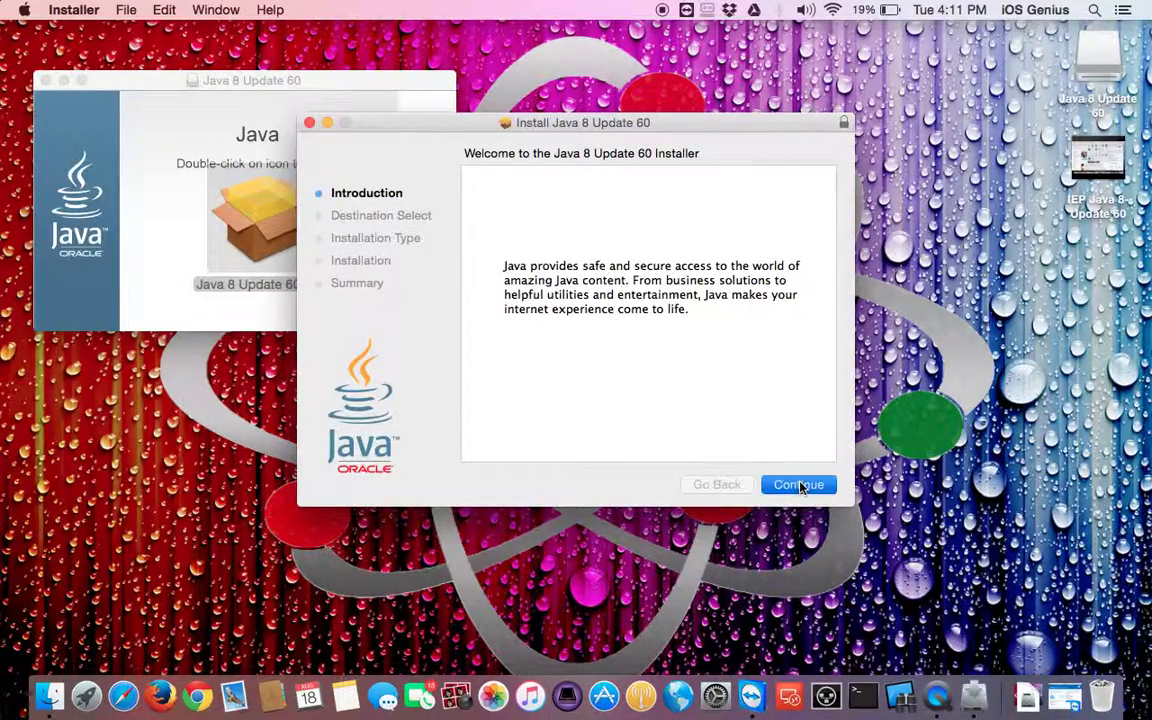
{"action": "left_click", "coordinate": [805, 484]}
{"action": "left_click", "coordinate": [803, 485]}
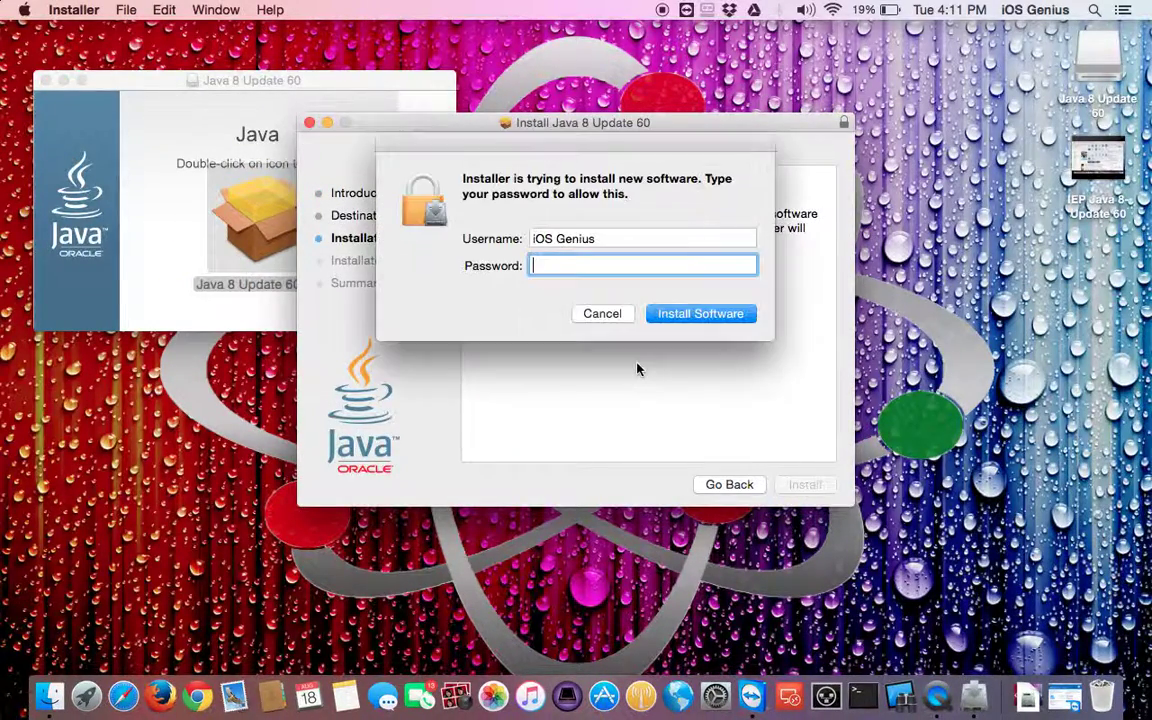
{"action": "type", "text": "*********"}
{"action": "key", "text": "Return"}
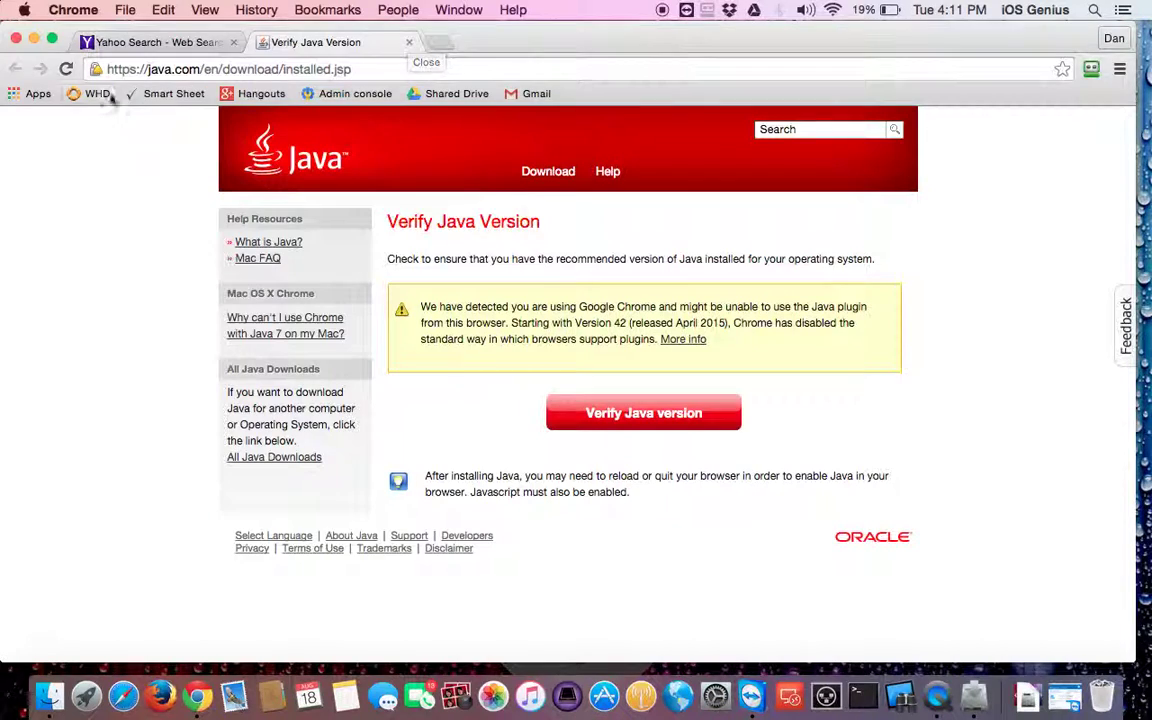
- Close the Yahoo tab and select Chrome's warning that it can't run the Java plugin
{"action": "left_click", "coordinate": [233, 42]}
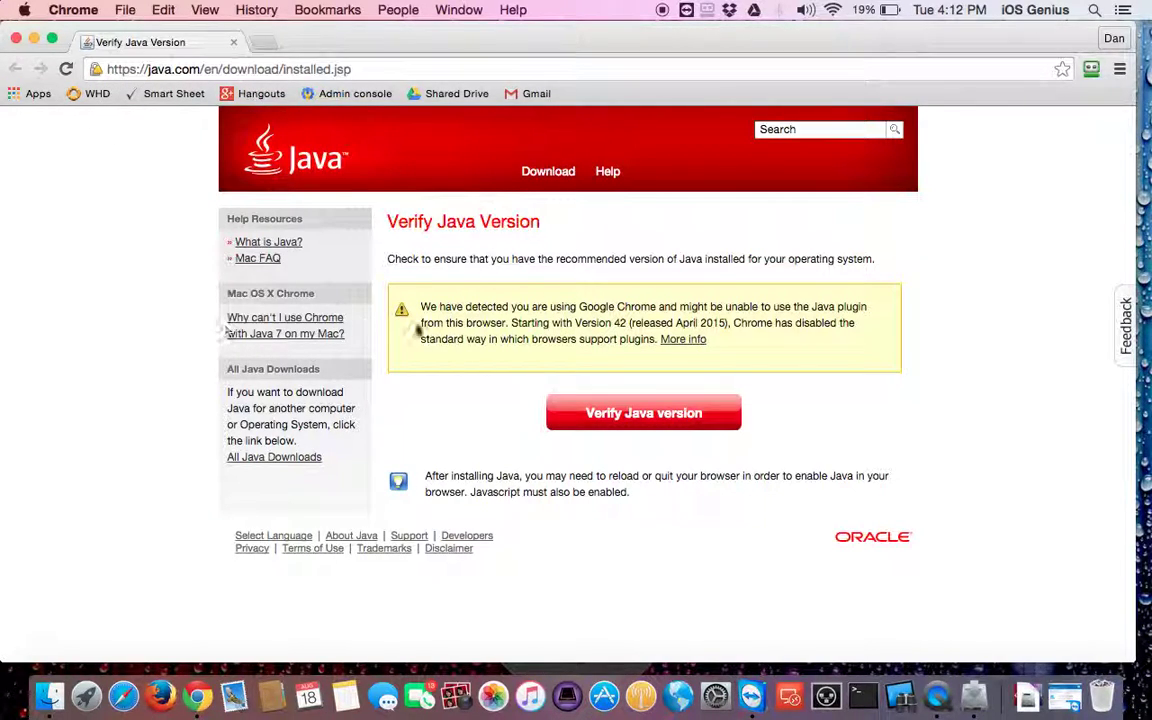
{"action": "left_click_drag", "start_coordinate": [508, 307], "coordinate": [748, 302]}
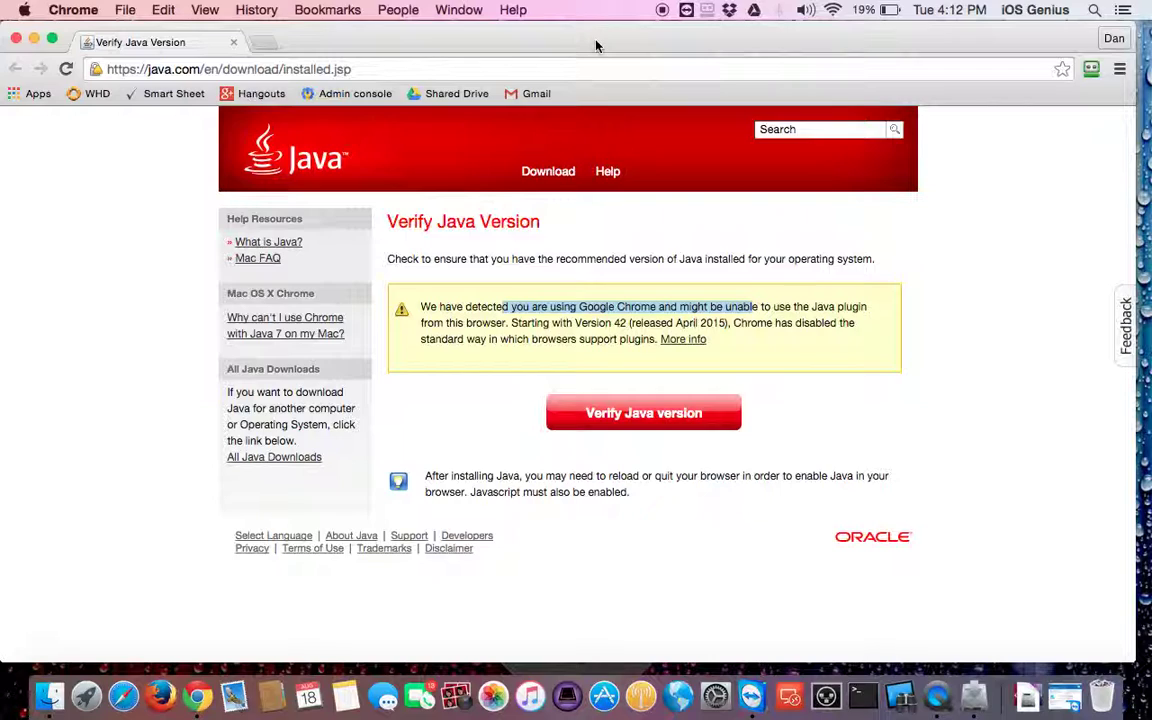
{"action": "key", "text": "super+w"}
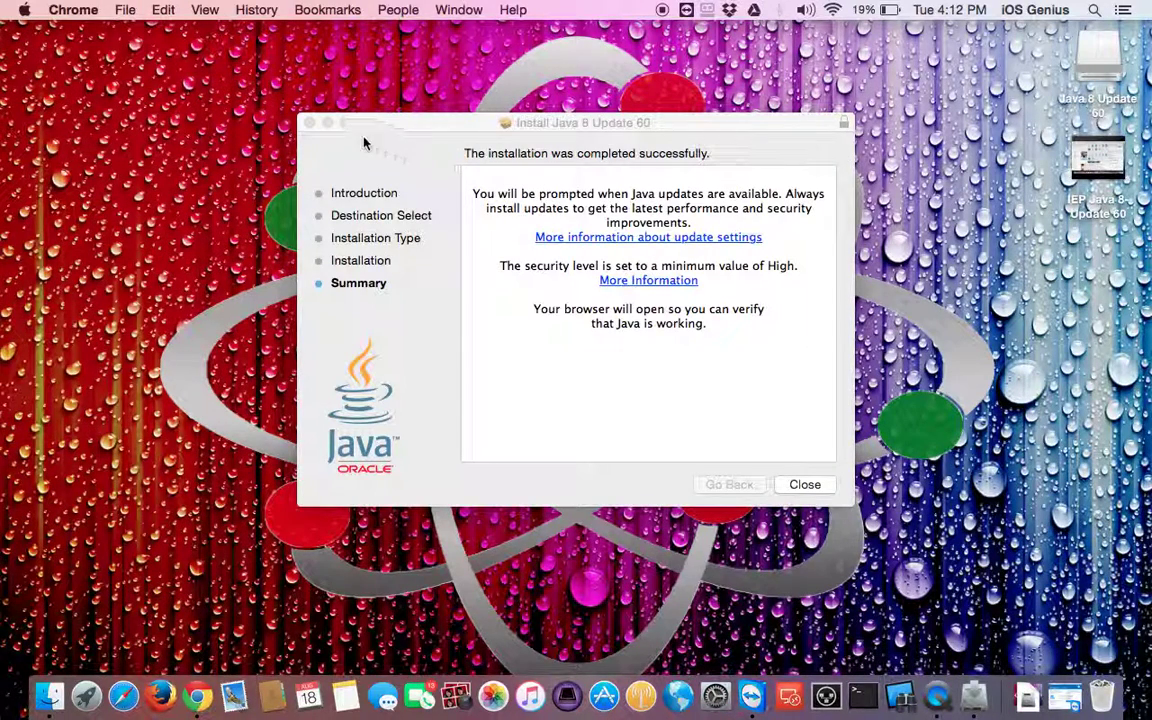
- Quit Google Chrome, close the finished Java installer, and dismiss Firefox
{"action": "left_click", "coordinate": [73, 11]}
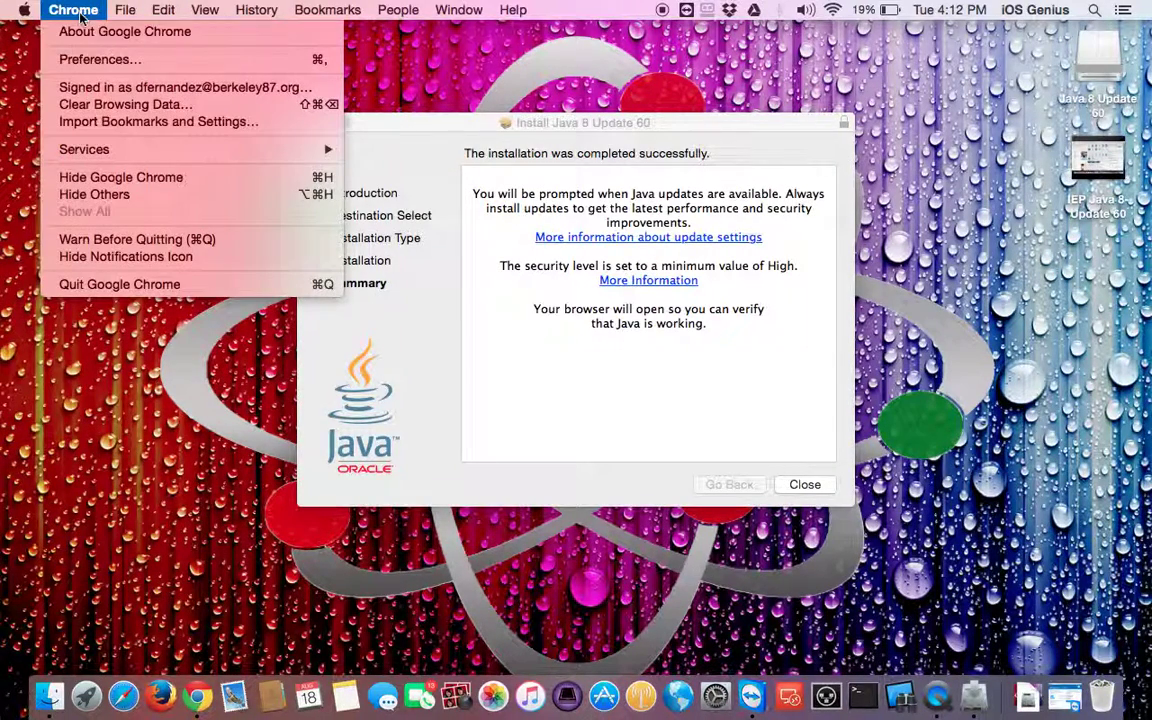
{"action": "left_click", "coordinate": [120, 284]}
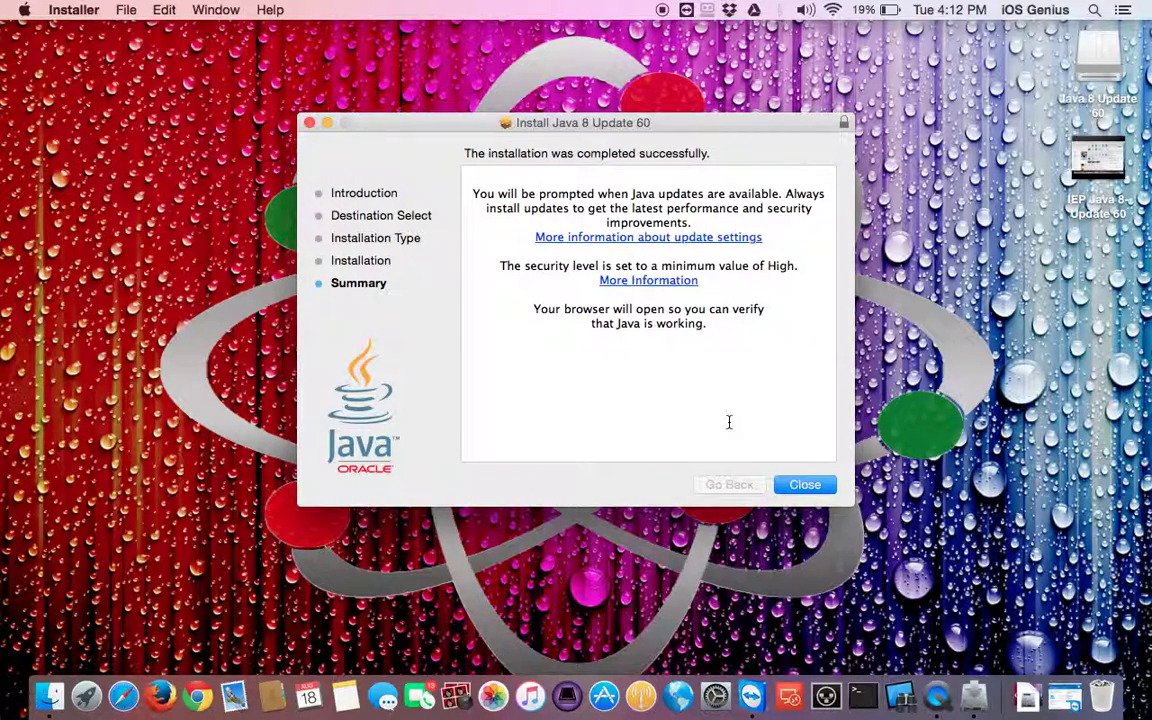
{"action": "left_click", "coordinate": [808, 485]}
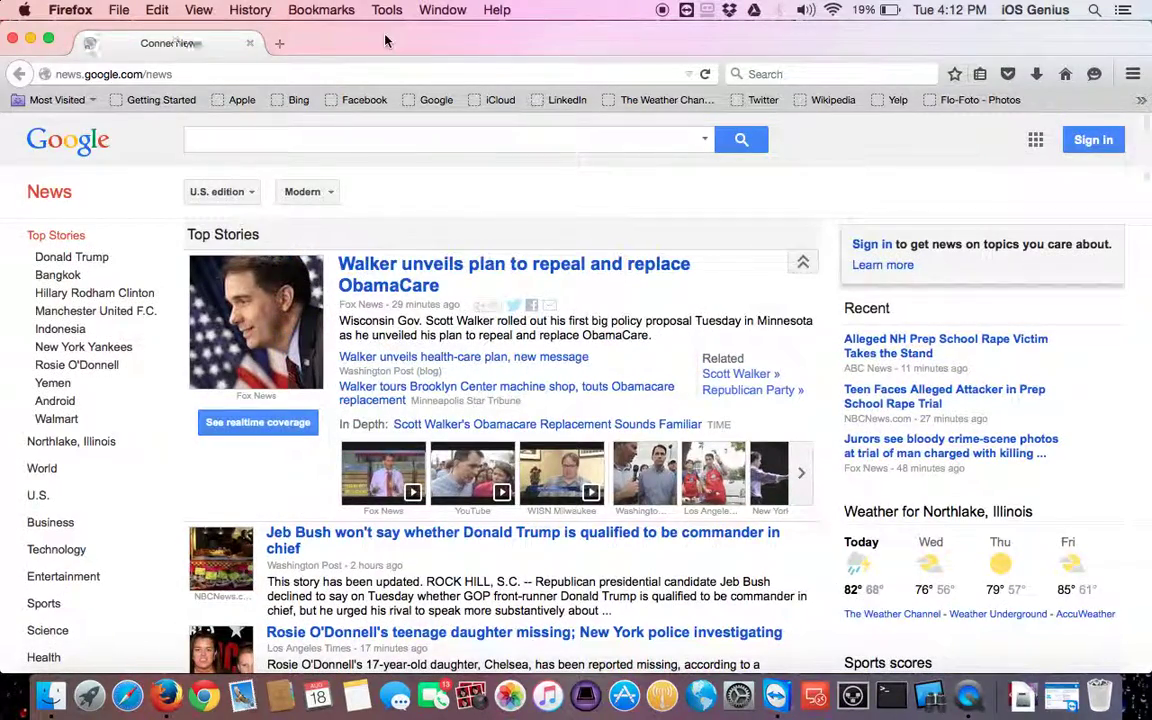
{"action": "key", "text": "super+q"}
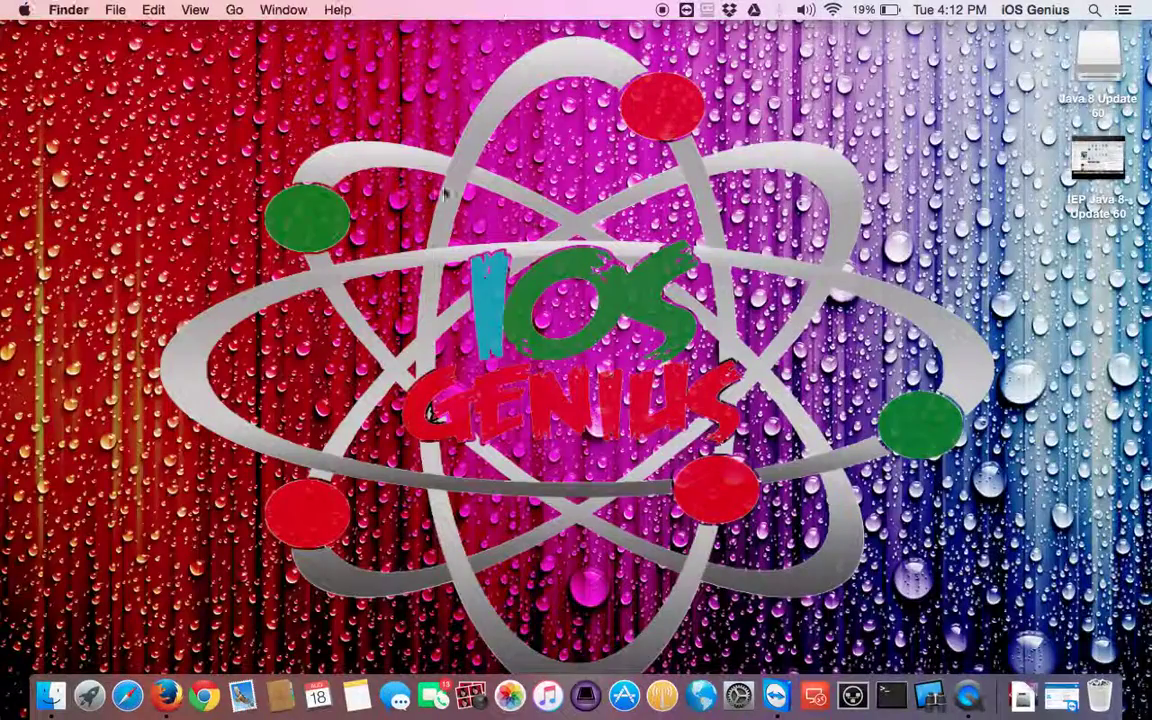
- Reopen the Java settings from System Preferences and confirm Java 8 Update 60 on the Update tab
{"action": "left_click", "coordinate": [729, 705]}
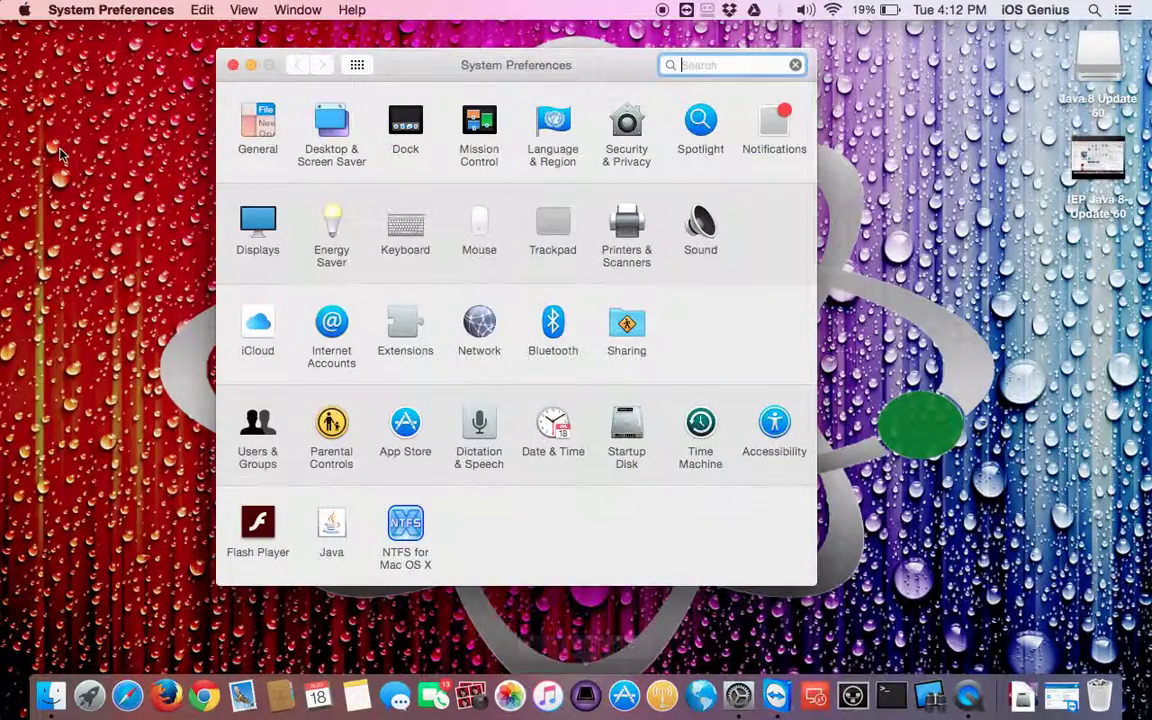
{"action": "left_click", "coordinate": [25, 10]}
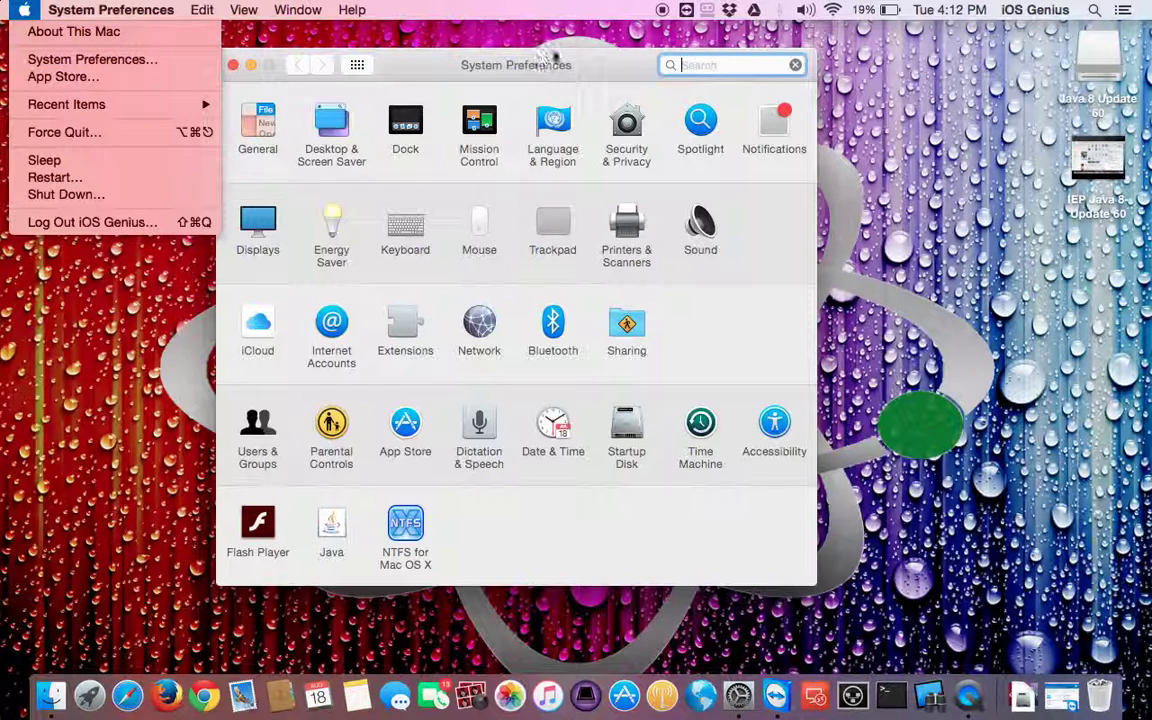
{"action": "left_click", "coordinate": [588, 64]}
{"action": "left_click", "coordinate": [333, 530]}
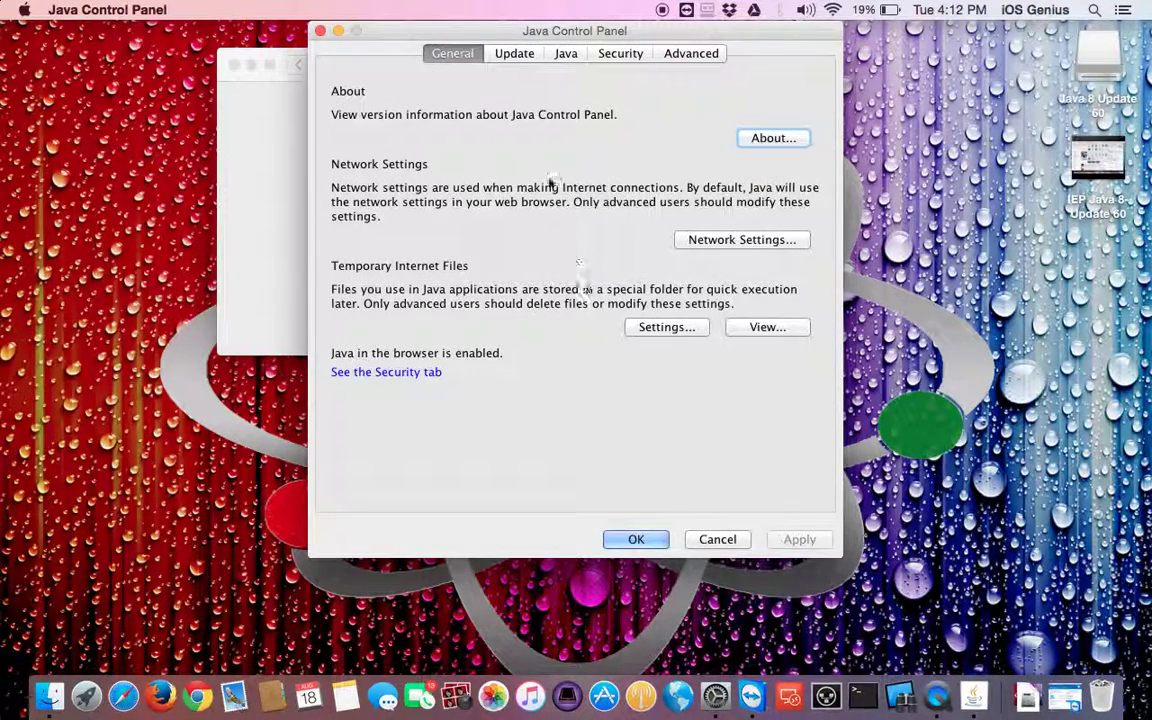
{"action": "left_click", "coordinate": [517, 55]}
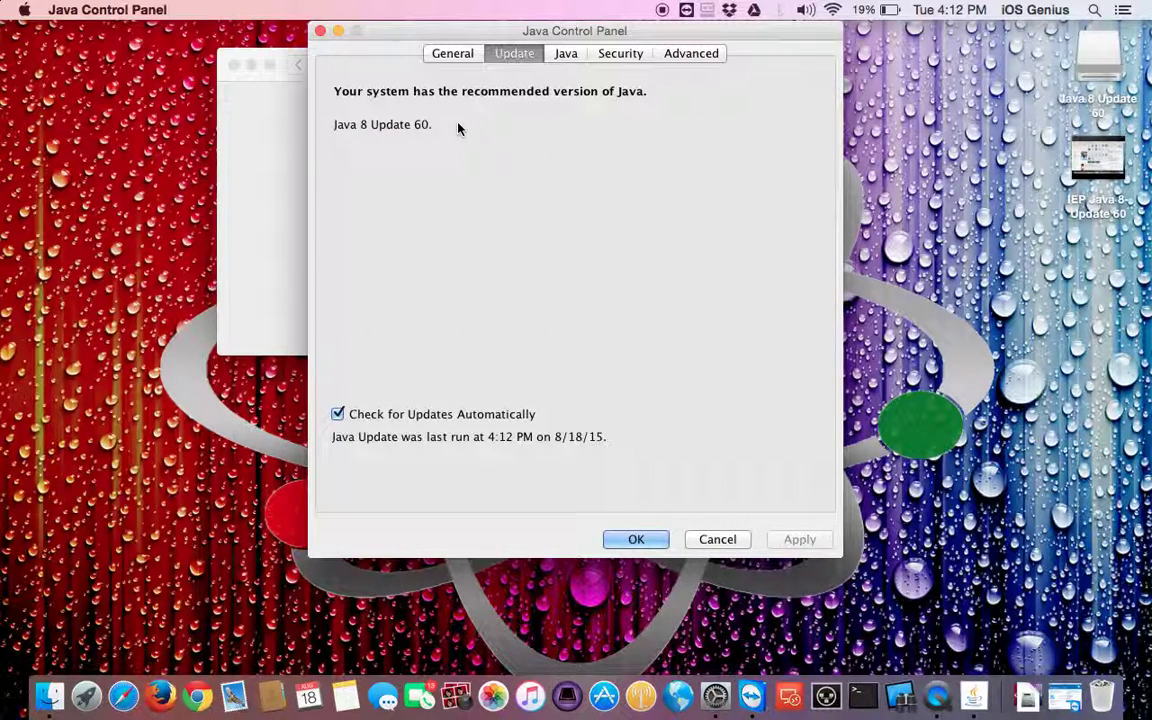
{"action": "left_click", "coordinate": [570, 57]}
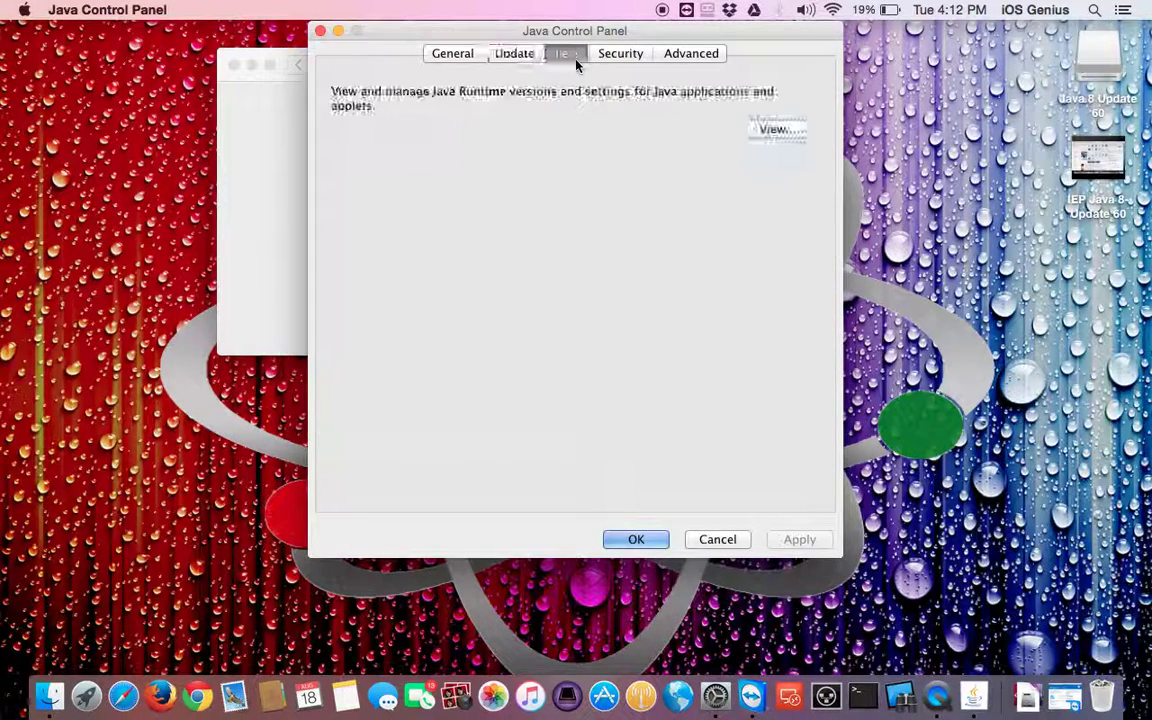
{"action": "left_click", "coordinate": [514, 56]}
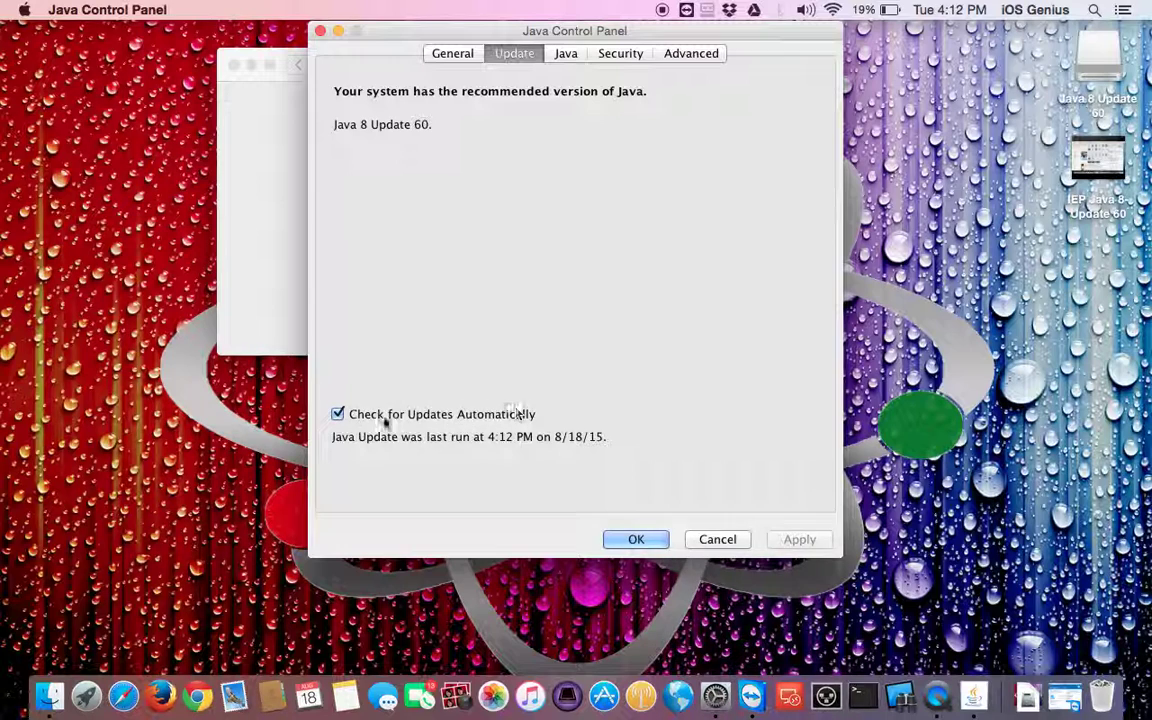
- Turn off automatic update checking, choosing Do Not Check
{"action": "left_click", "coordinate": [338, 414]}
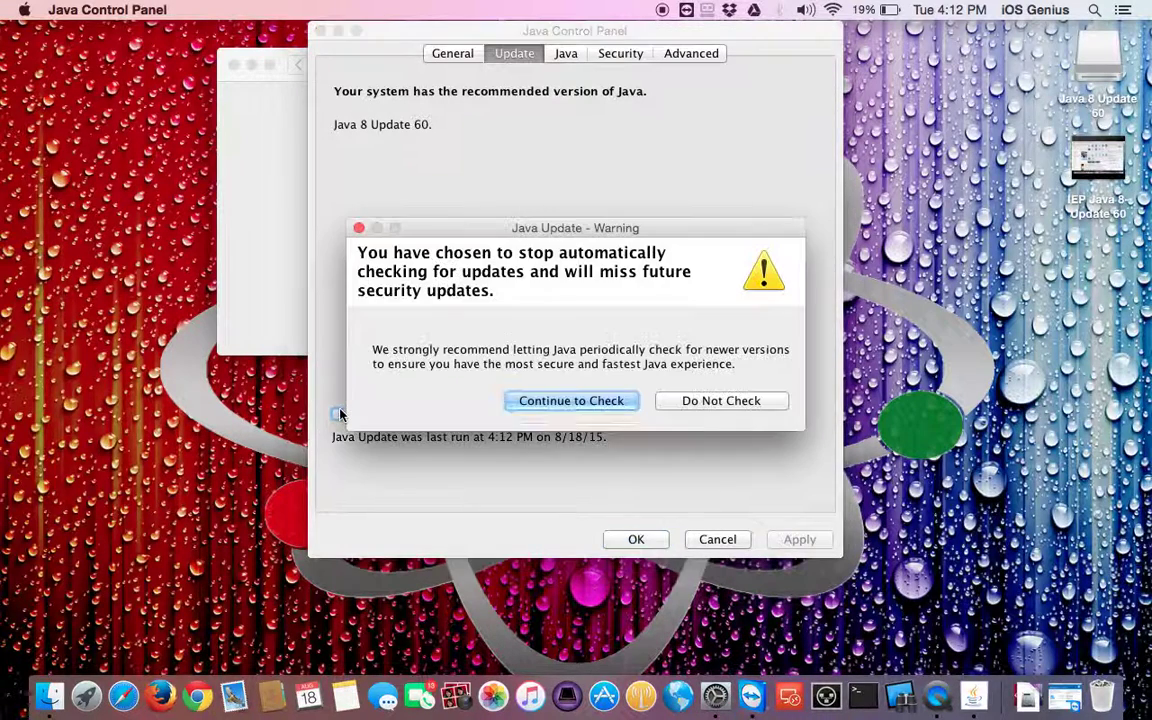
{"action": "left_click", "coordinate": [714, 402]}
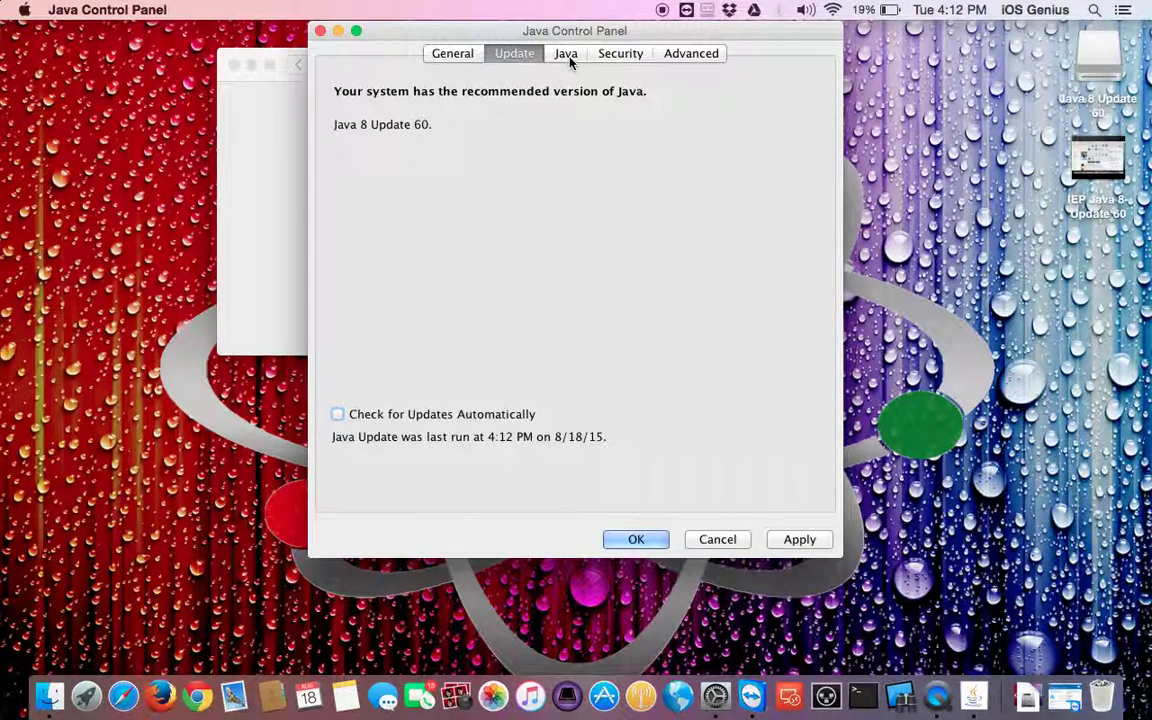
{"action": "left_click", "coordinate": [566, 56]}
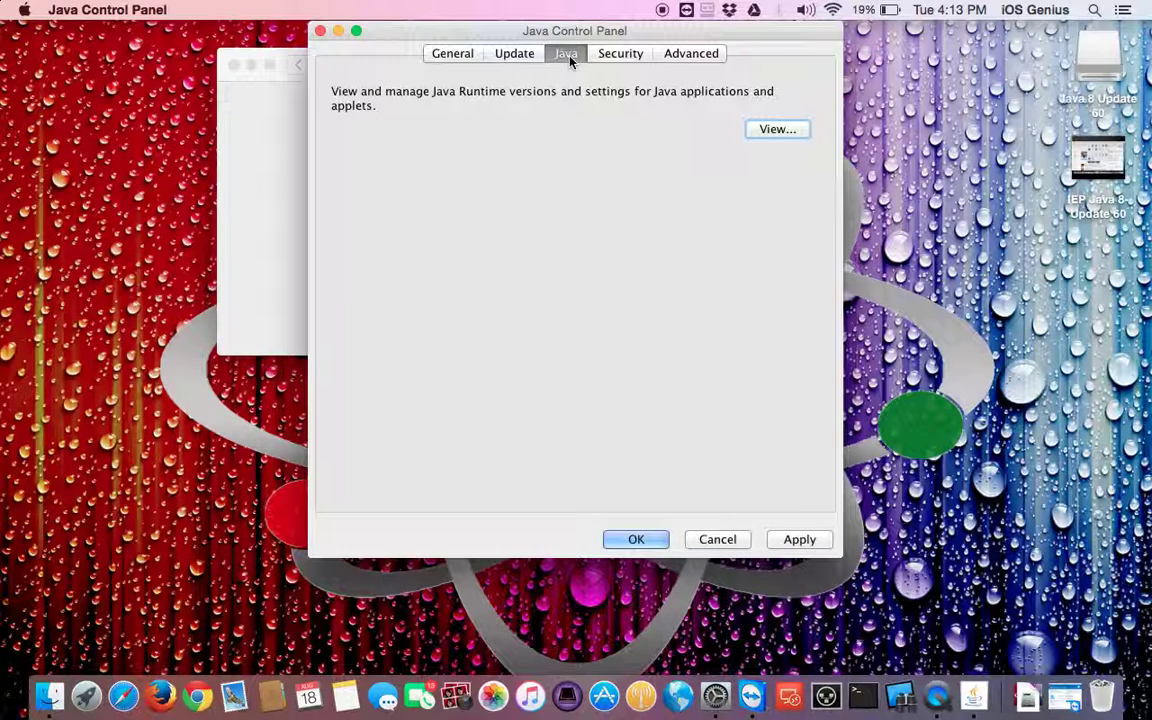
{"action": "left_click", "coordinate": [624, 56]}
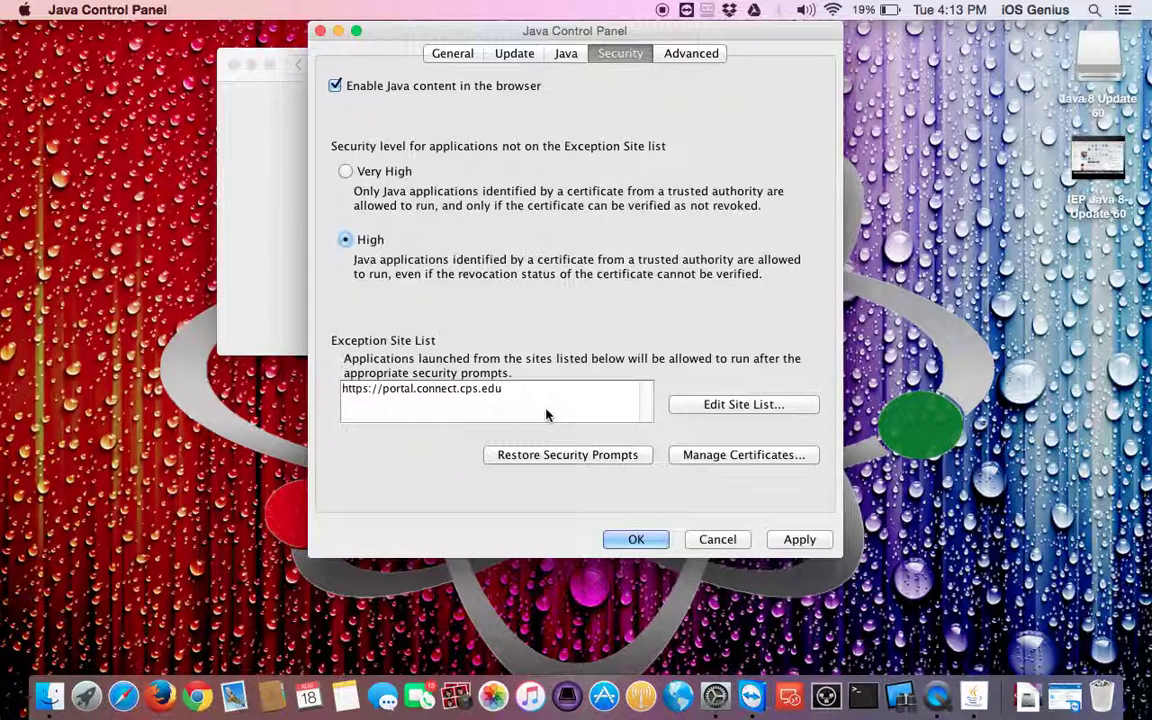
- Remove the old portal entry from the Exception Site List
{"action": "left_click", "coordinate": [752, 406]}
{"action": "key", "text": "Return"}
{"action": "left_click", "coordinate": [779, 423]}
{"action": "left_click", "coordinate": [678, 492]}
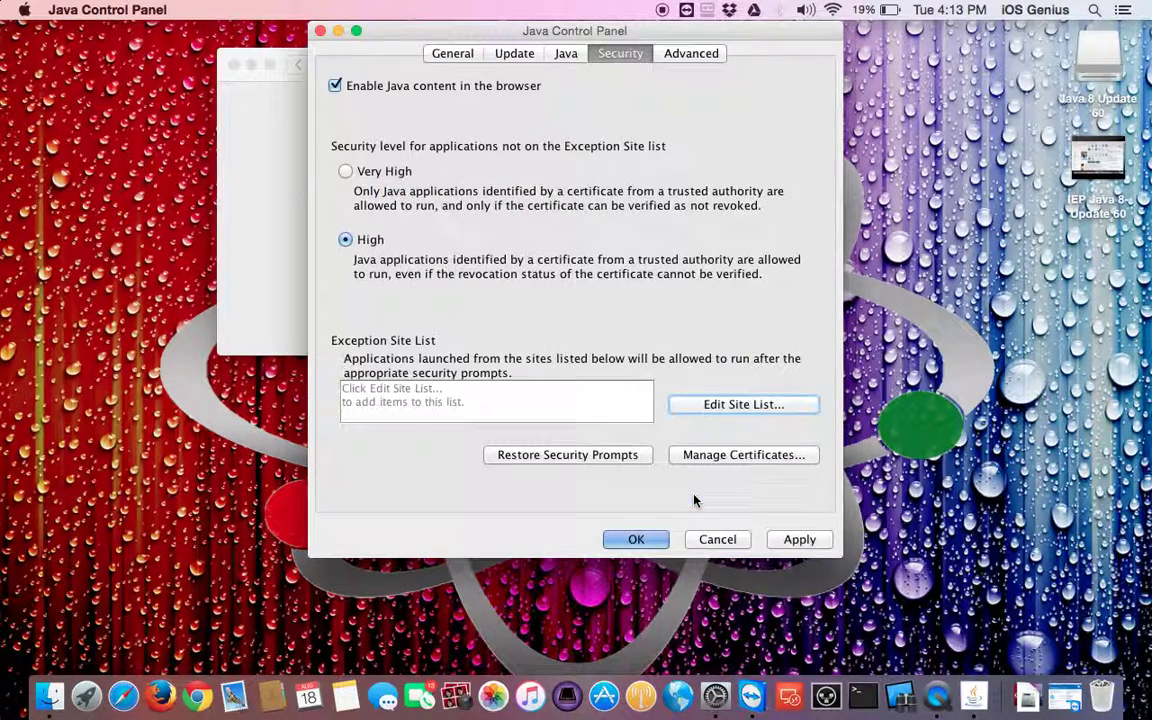
{"action": "left_click", "coordinate": [731, 405]}
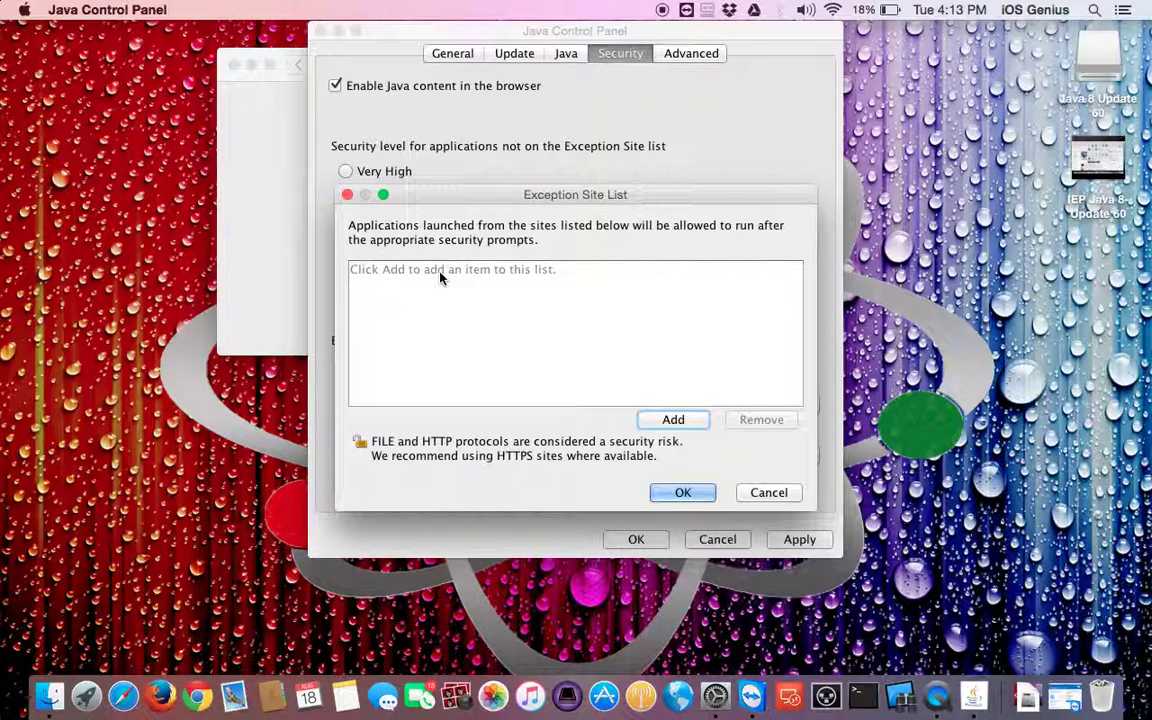
{"action": "left_click", "coordinate": [662, 422]}
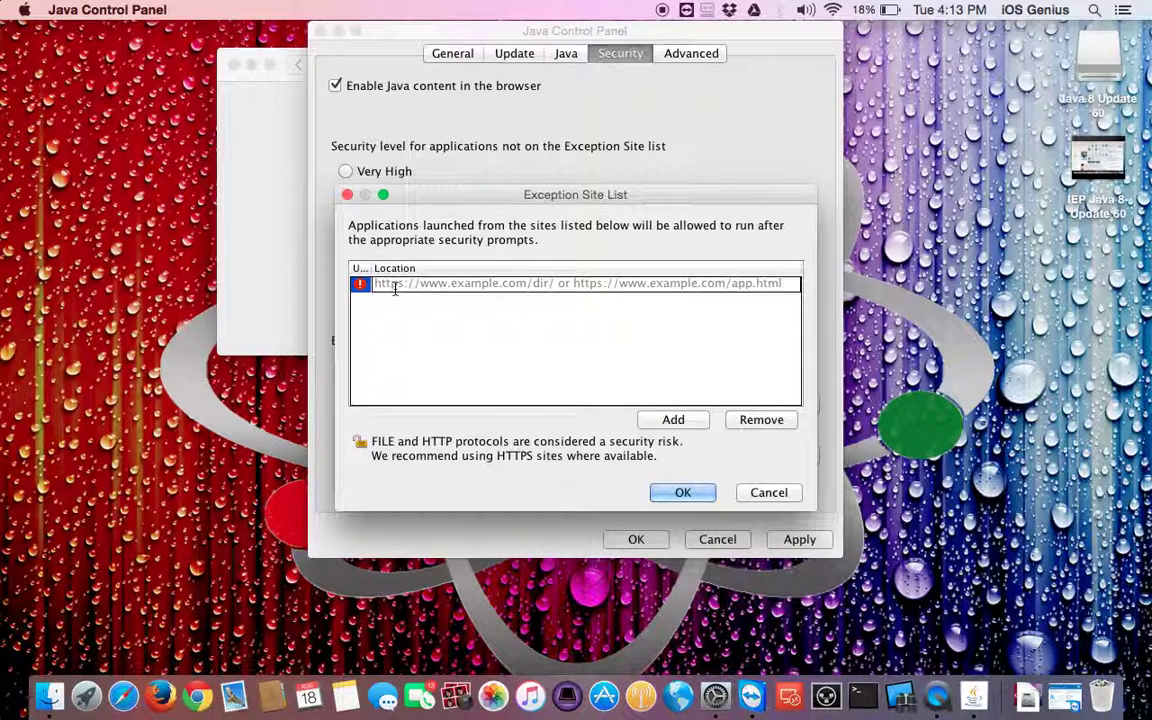
{"action": "type", "text": "https:"}
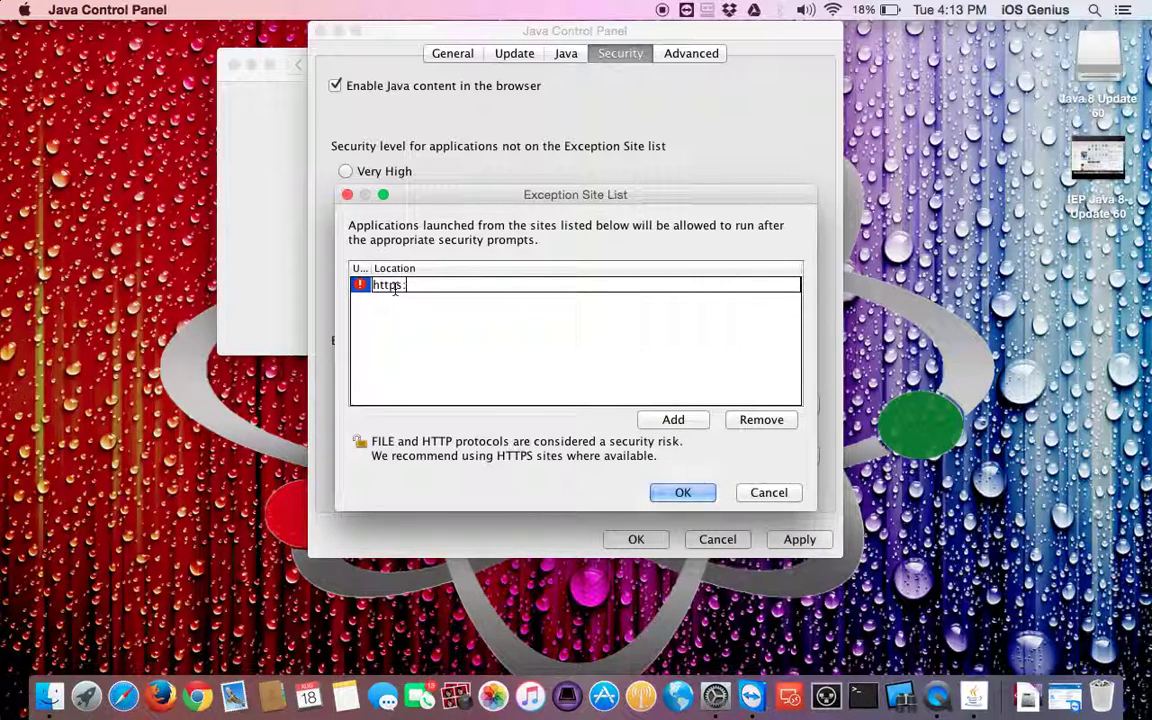
{"action": "key", "text": "BackSpace"}
{"action": "key", "text": "BackSpace"}
{"action": "key", "text": "BackSpace"}
{"action": "key", "text": "BackSpace"}
{"action": "key", "text": "BackSpace"}
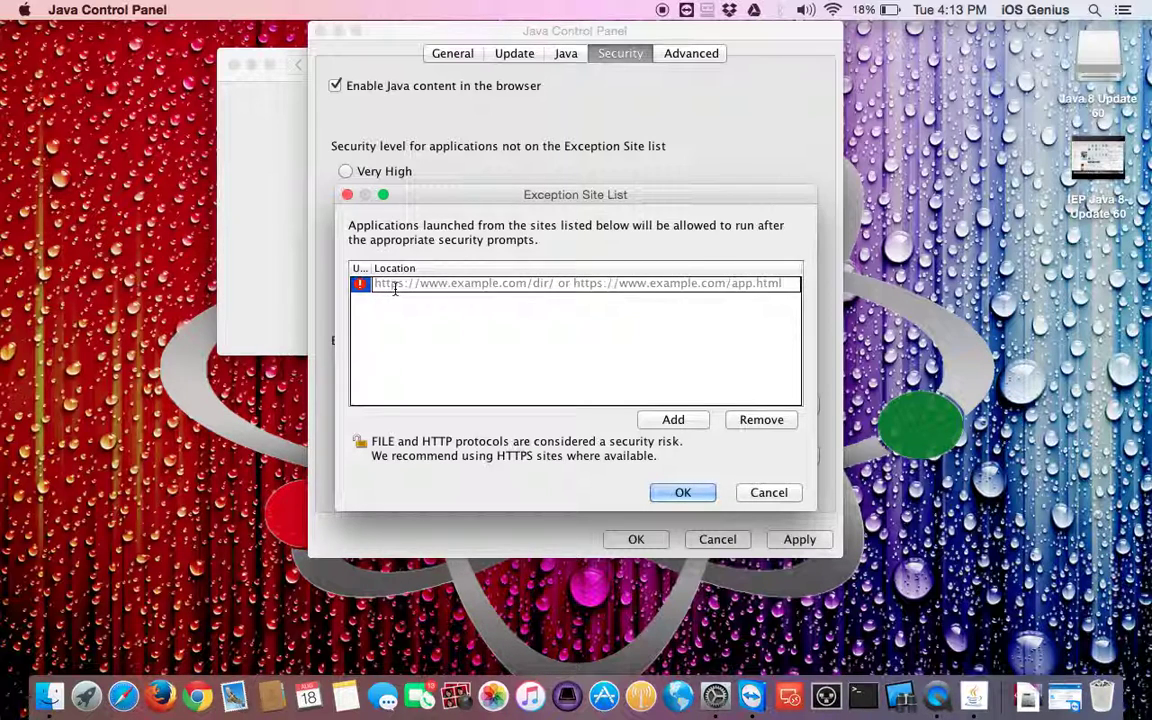
{"action": "type", "text": "www."}
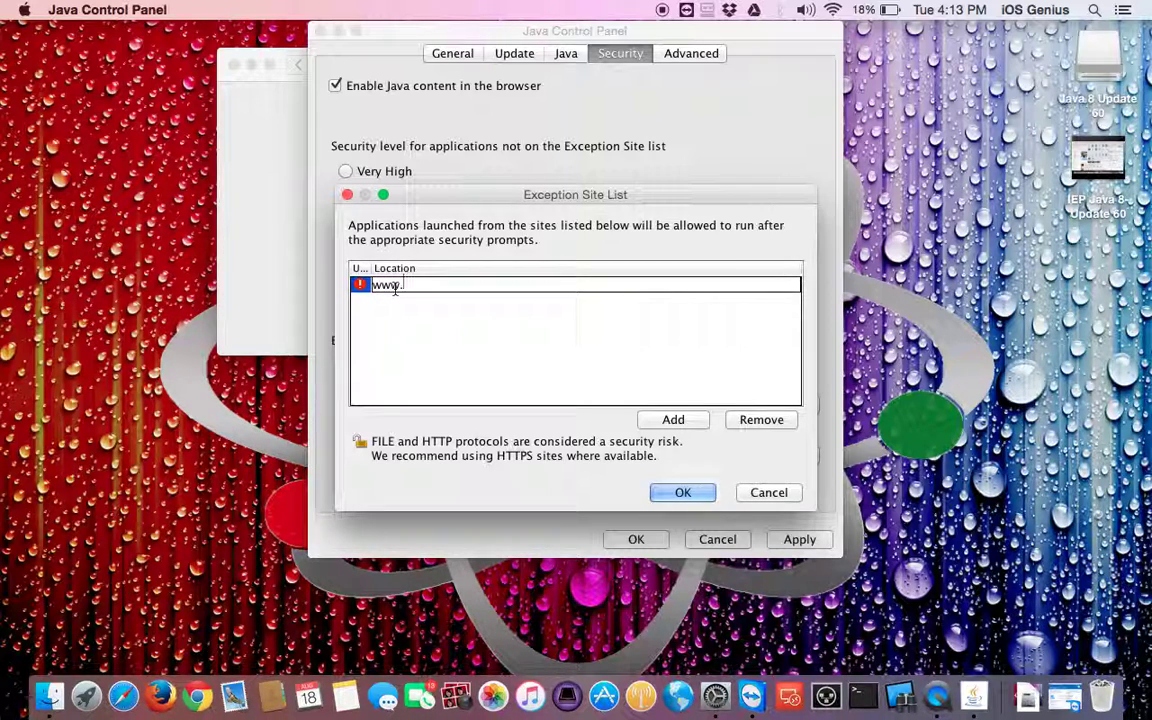
{"action": "key", "text": "BackSpace"}
{"action": "key", "text": "BackSpace"}
{"action": "key", "text": "BackSpace"}
{"action": "type", "text": "portal.connect.cps.e"}
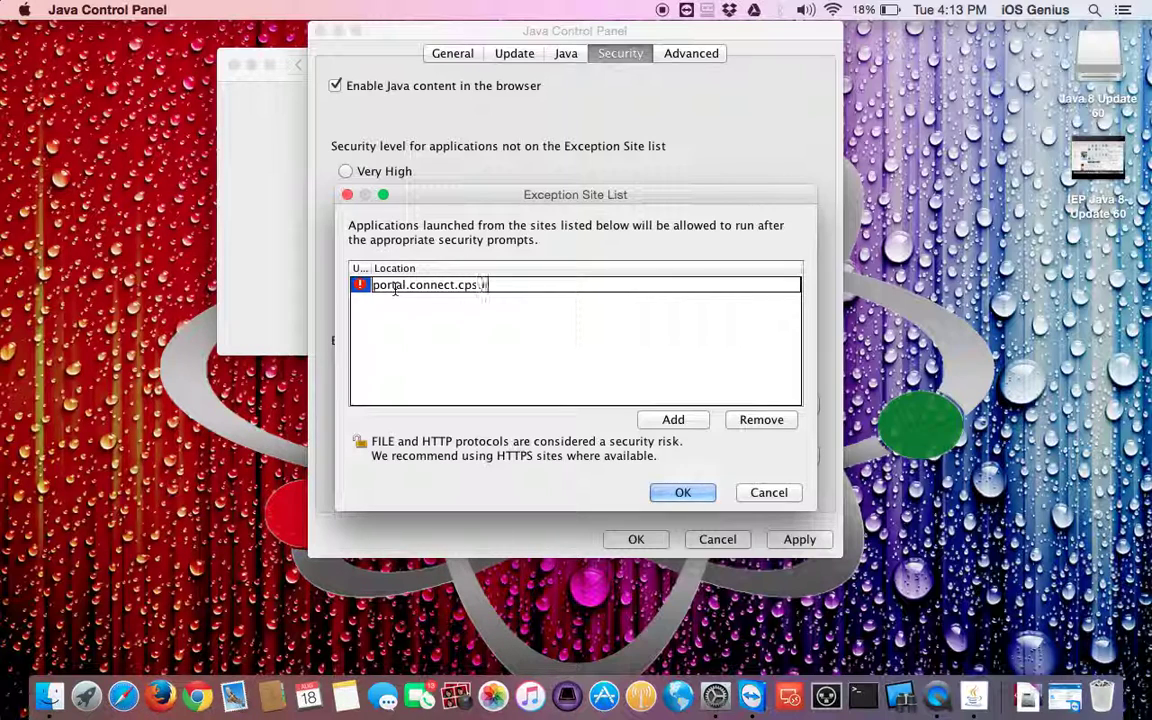
{"action": "type", "text": "u"}
{"action": "type", "text": "http"}
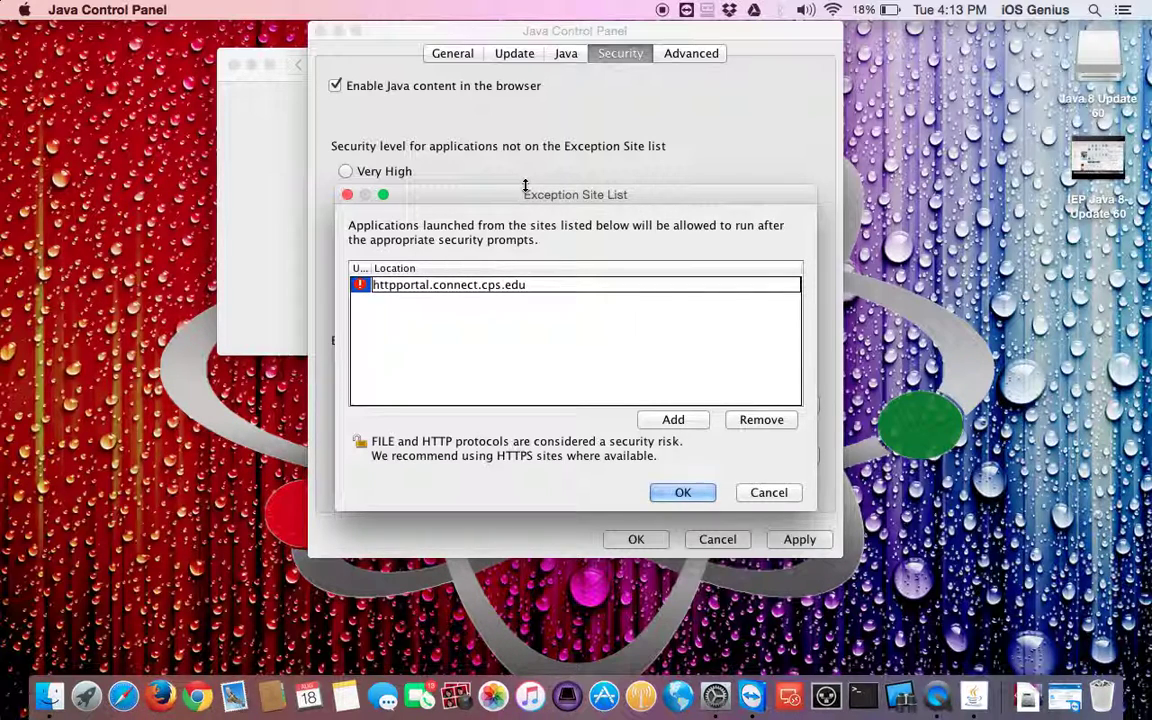
{"action": "type", "text": "s:"}
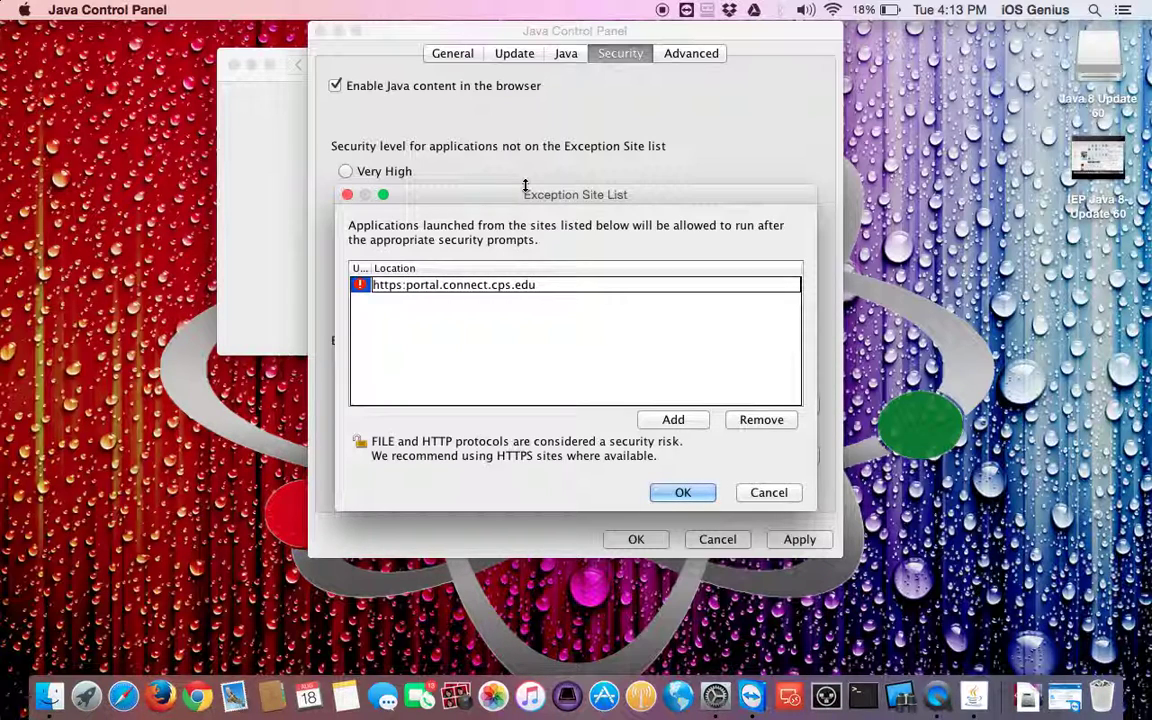
{"action": "type", "text": "//"}
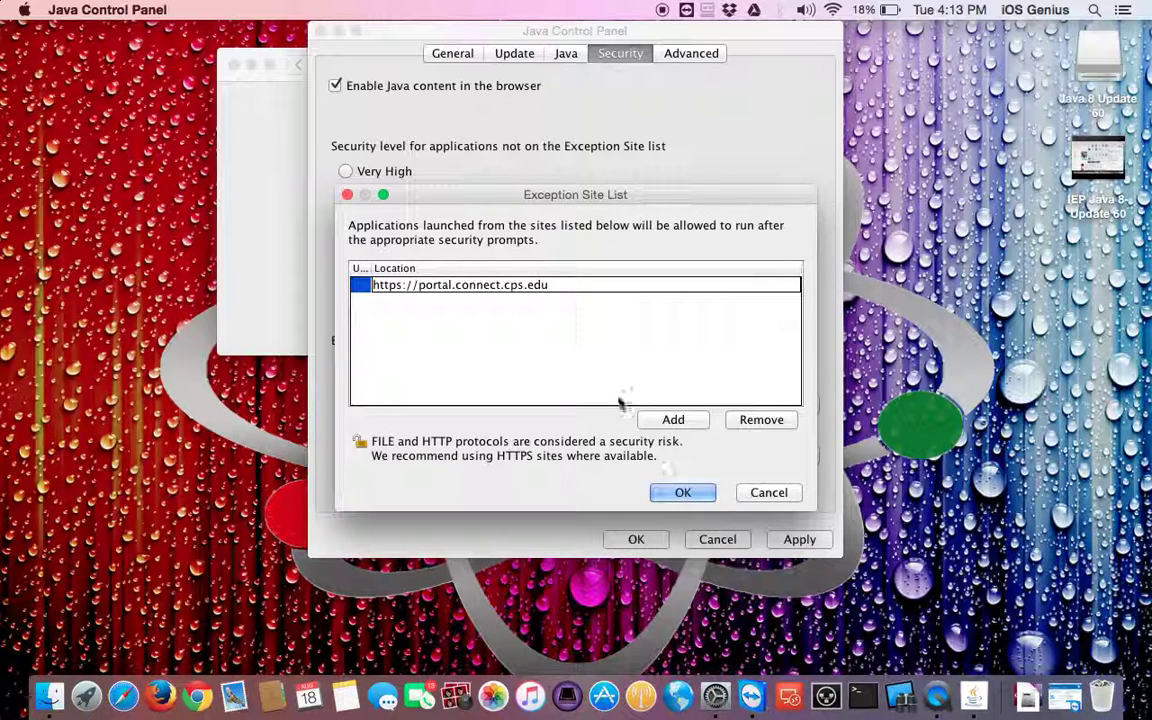
{"action": "key", "text": "Return"}
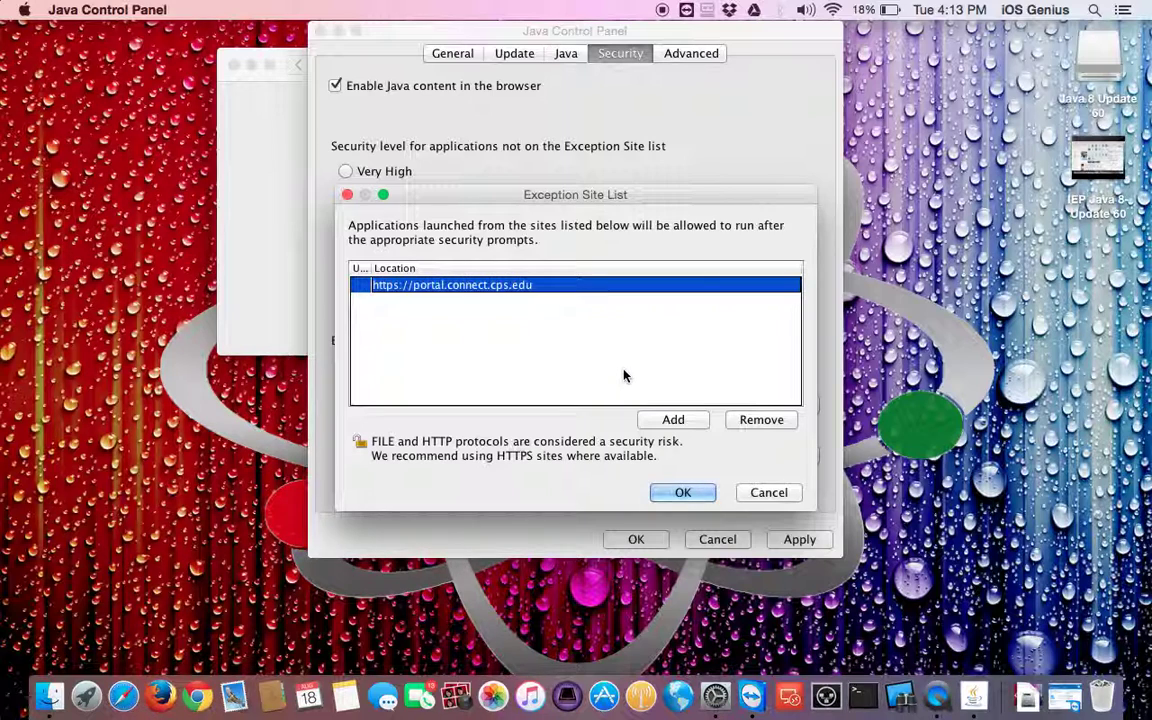
- Confirm the site list, apply with the administrator password, and close Java settings and System Preferences
{"action": "left_click", "coordinate": [687, 495]}
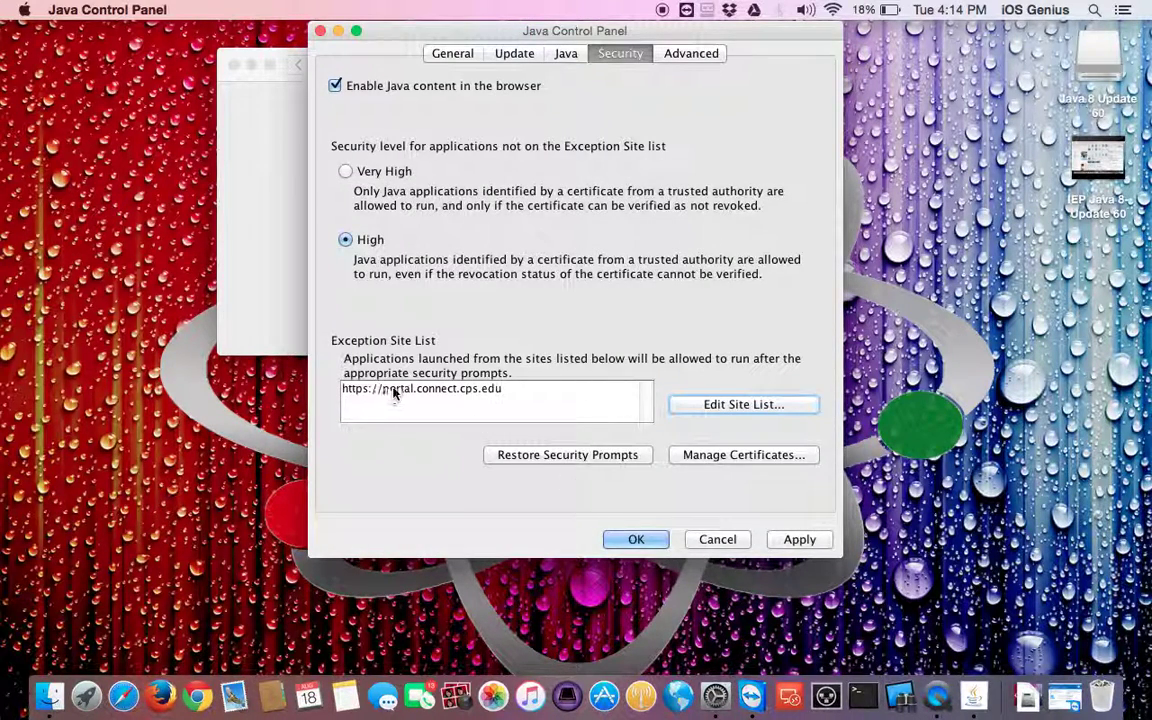
{"action": "left_click", "coordinate": [800, 540]}
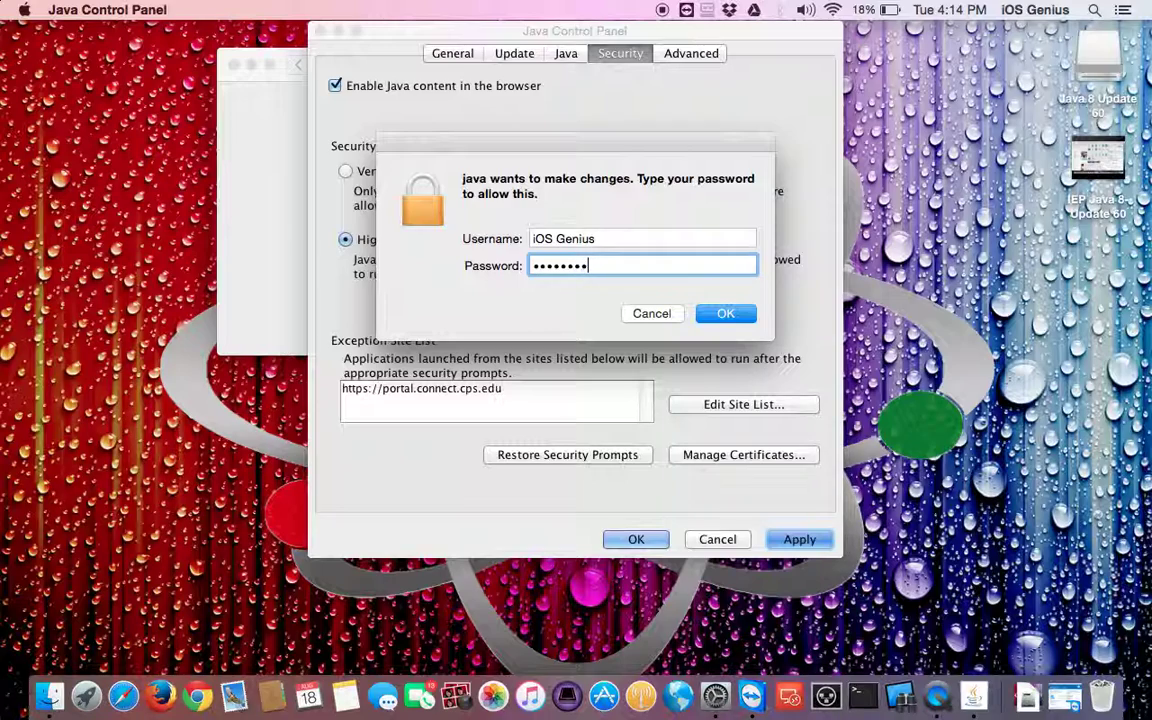
{"action": "key", "text": "Return"}
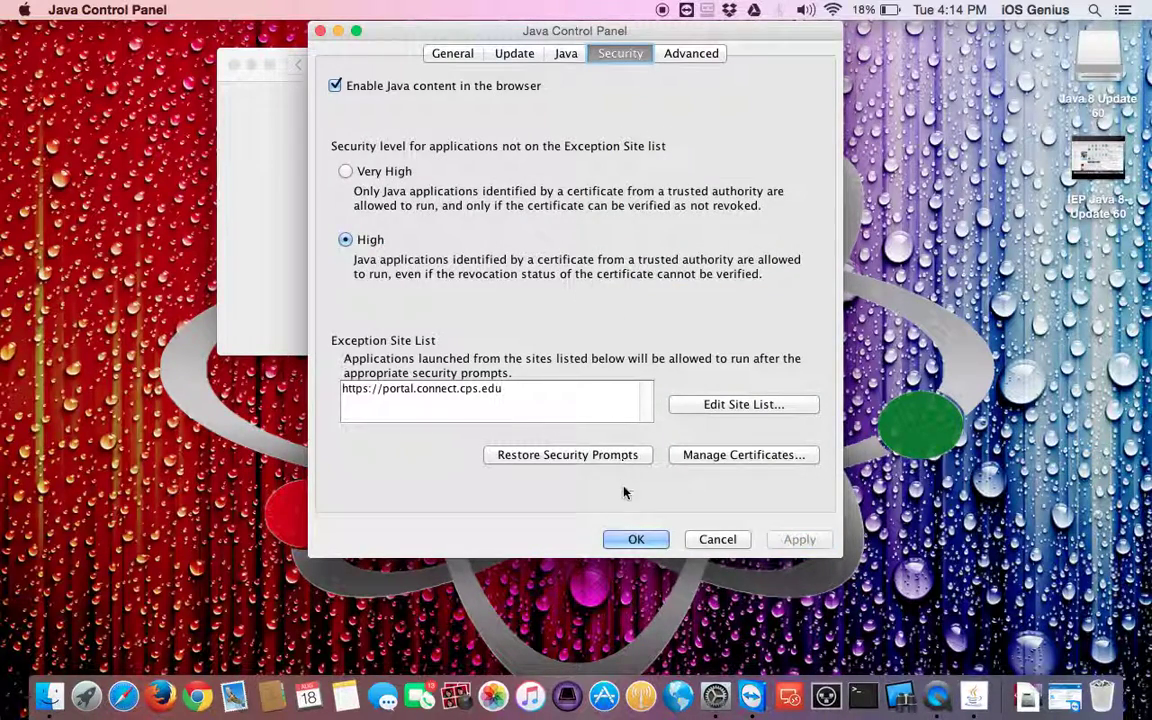
{"action": "left_click", "coordinate": [640, 540]}
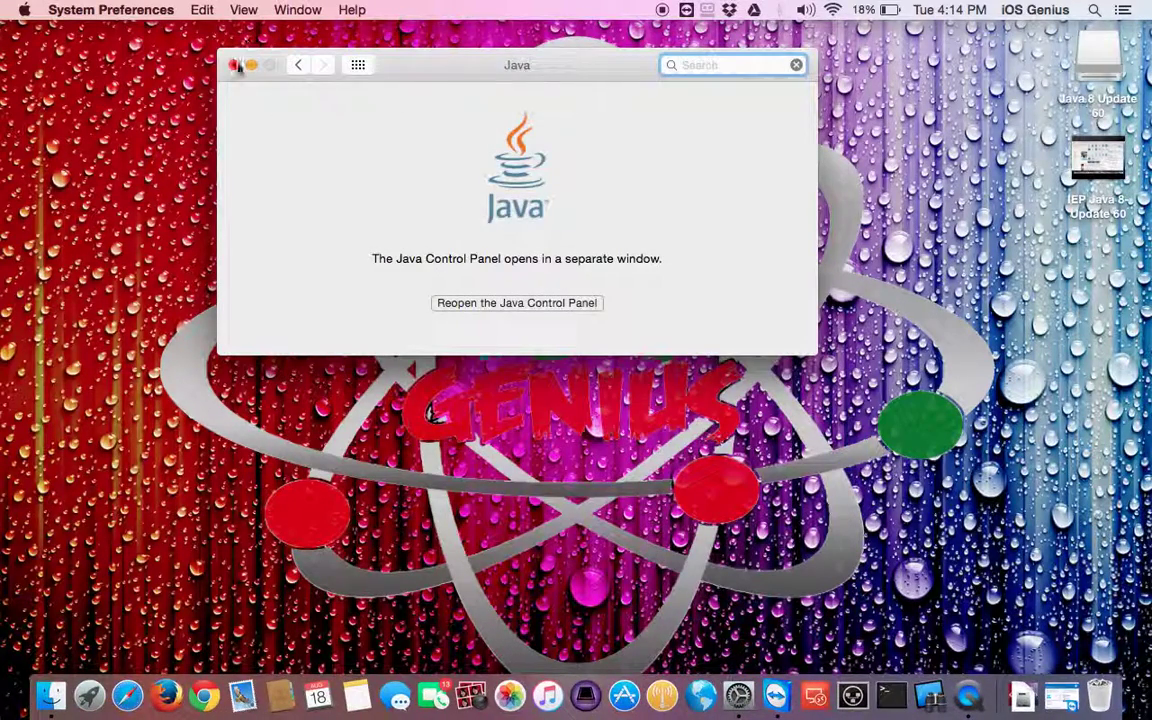
{"action": "left_click", "coordinate": [231, 63]}
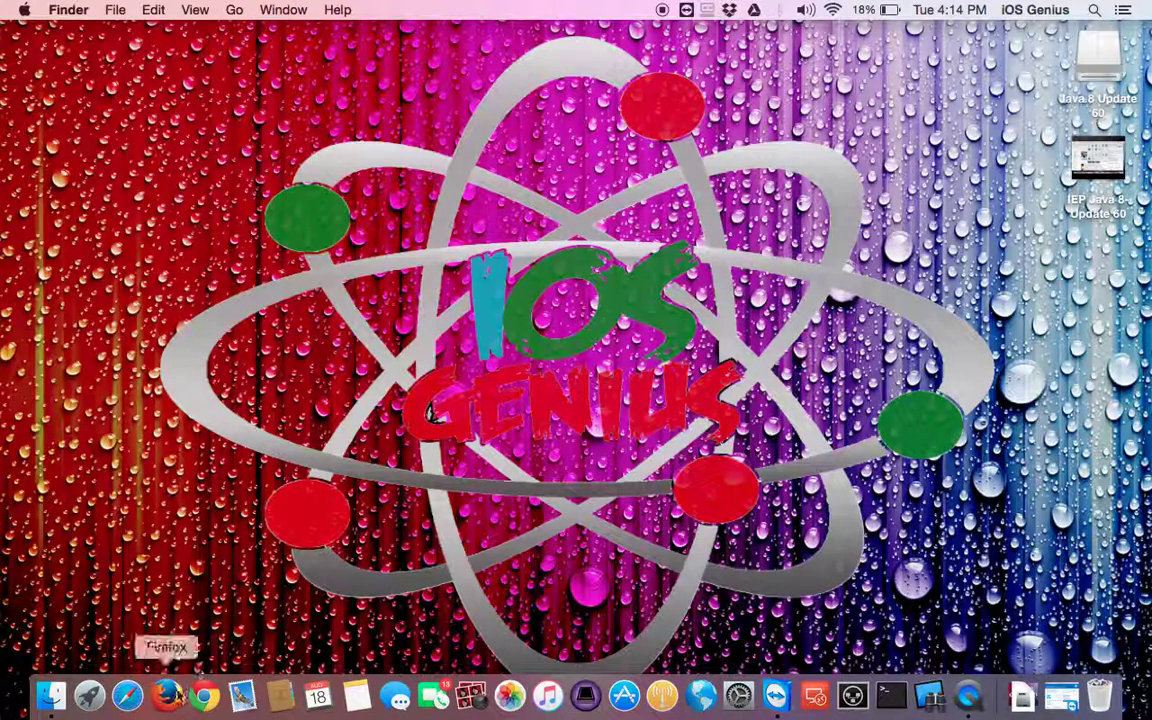
- Launch Firefox, clear the address bar, and go to wordle.net
{"action": "left_click", "coordinate": [166, 696]}
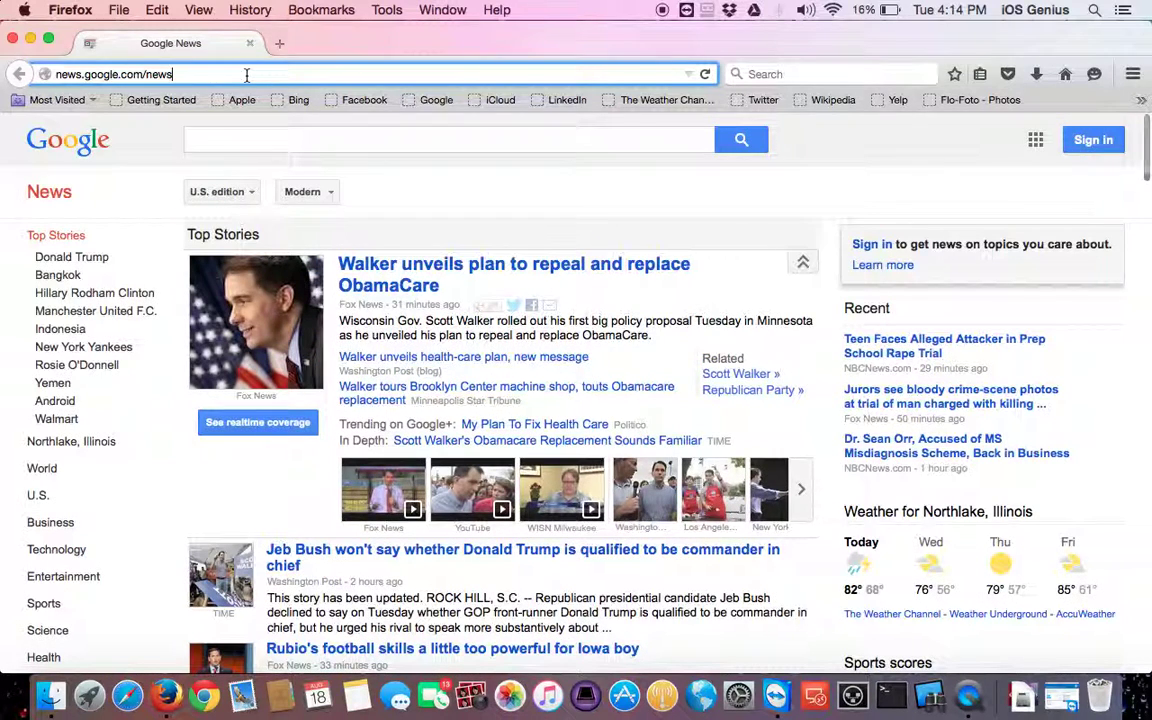
{"action": "key", "text": "BackSpace"}
{"action": "key", "text": "super+a"}
{"action": "key", "text": "BackSpace"}
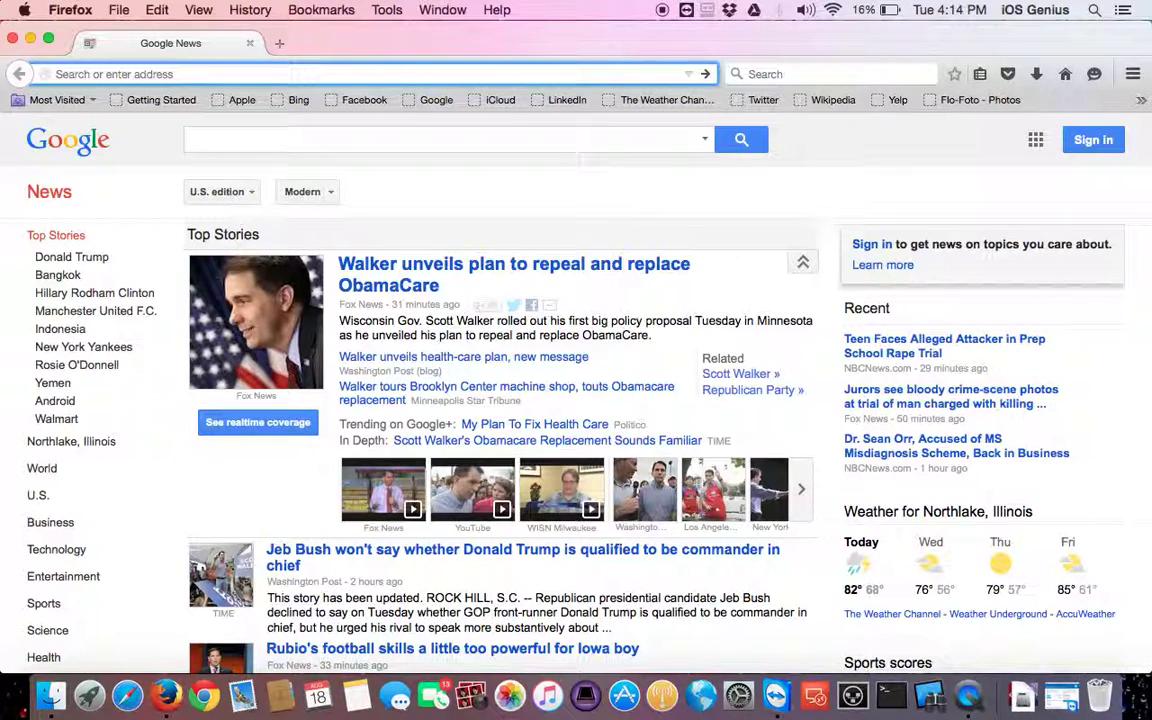
{"action": "type", "text": "word"}
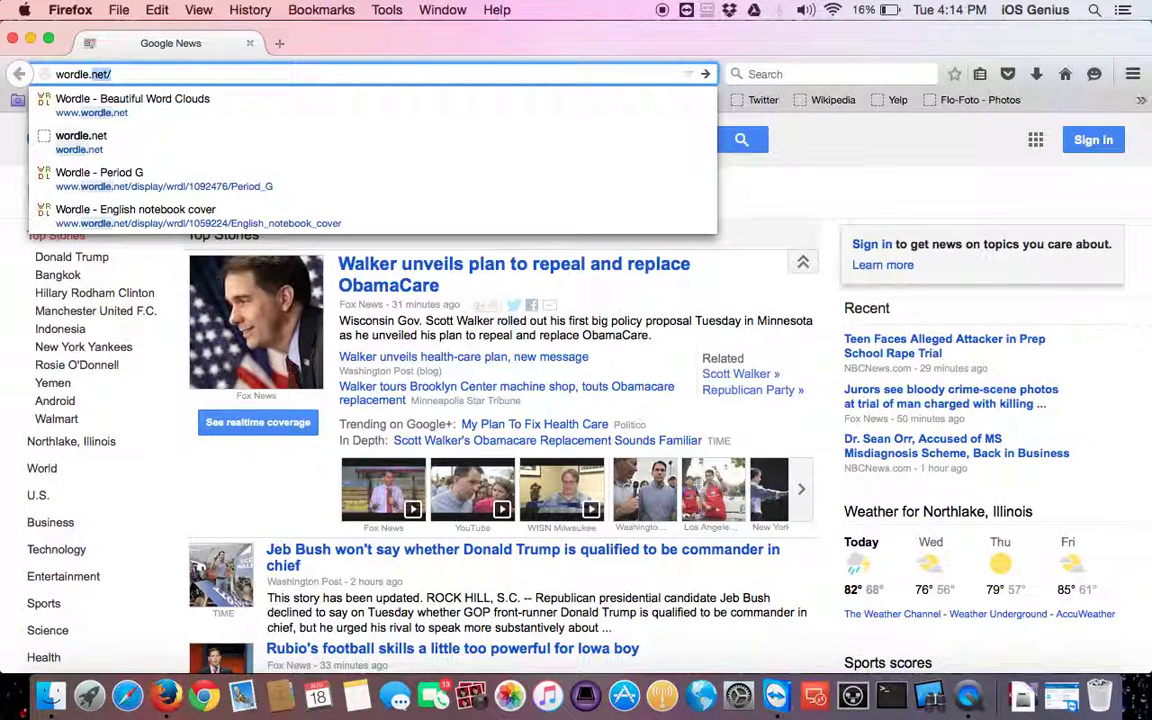
{"action": "type", "text": "le.net"}
{"action": "key", "text": "Return"}
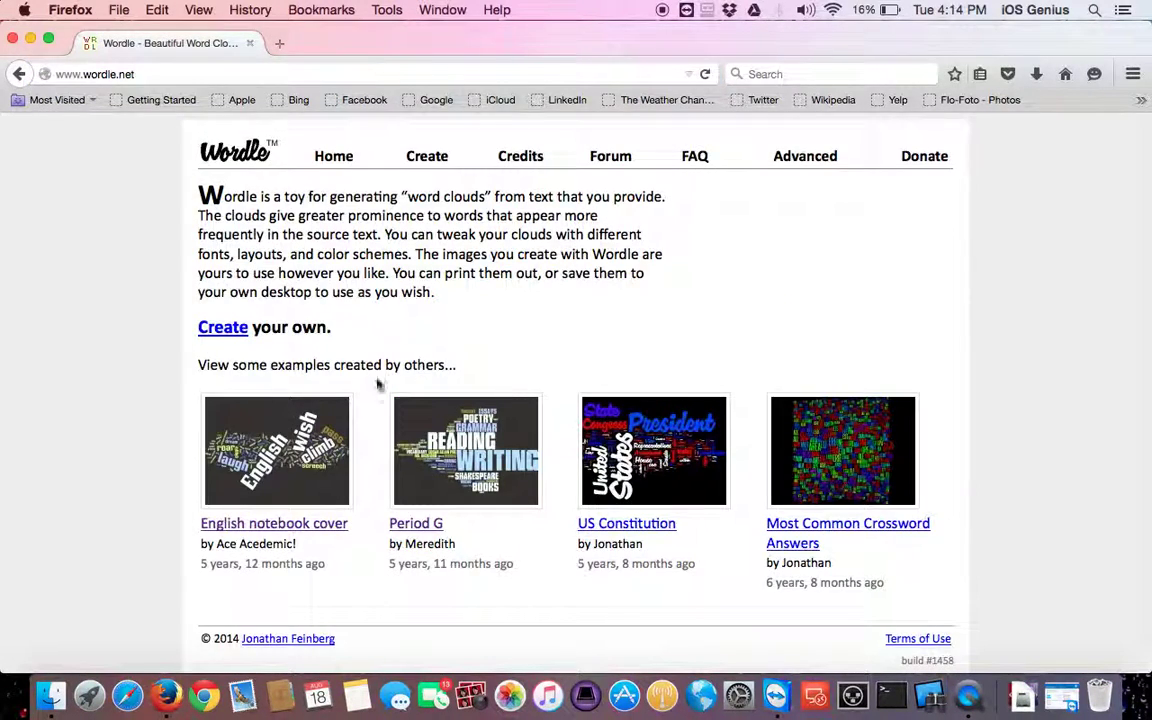
- Open Wordle's US Constitution example, allow its Java applet to run, and dismiss the unexpected error
{"action": "left_click", "coordinate": [648, 443]}
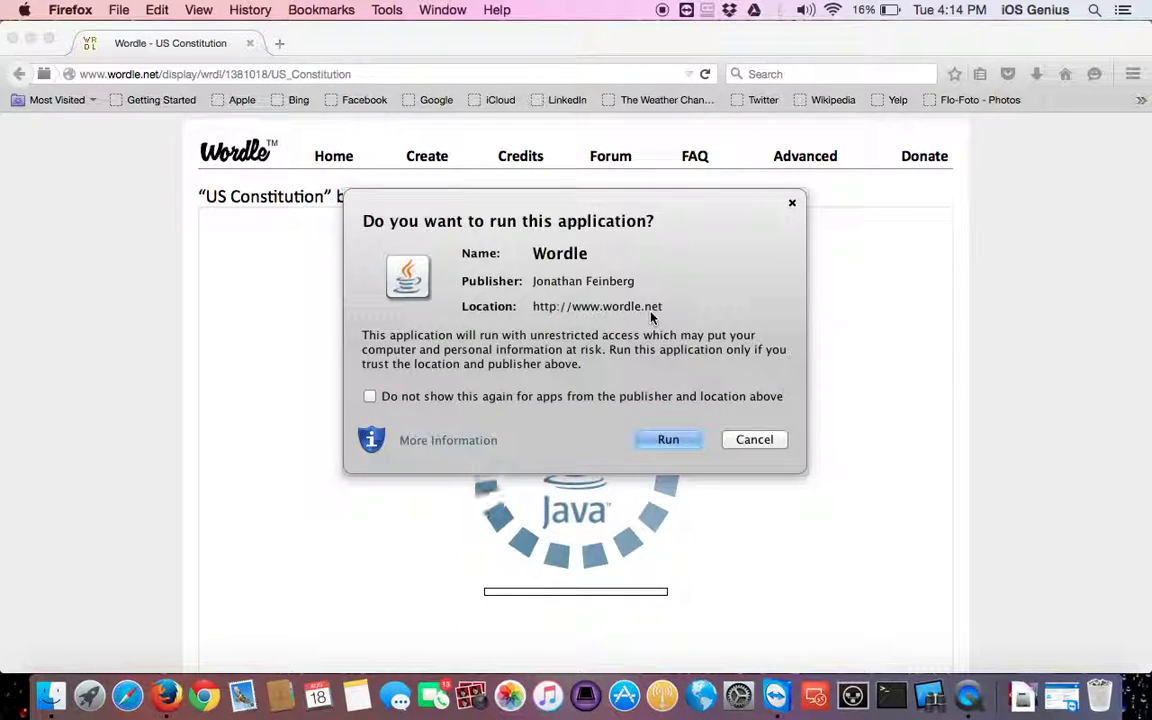
{"action": "left_click_drag", "start_coordinate": [527, 239], "coordinate": [405, 256]}
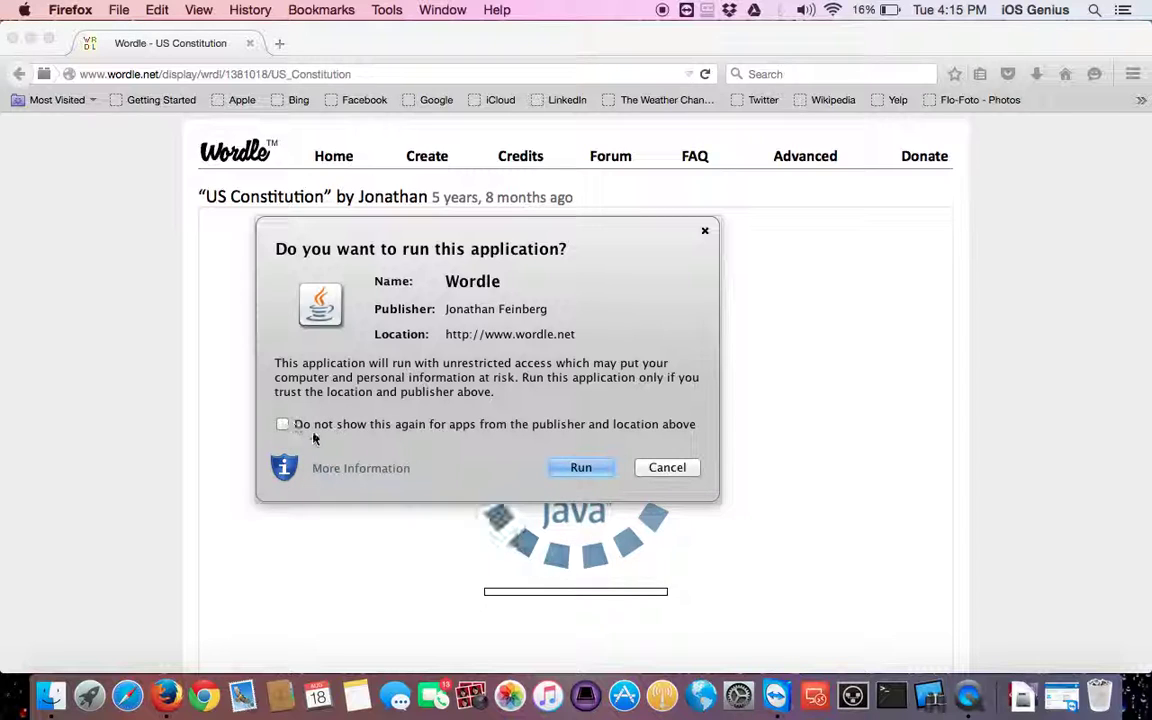
{"action": "left_click", "coordinate": [581, 468]}
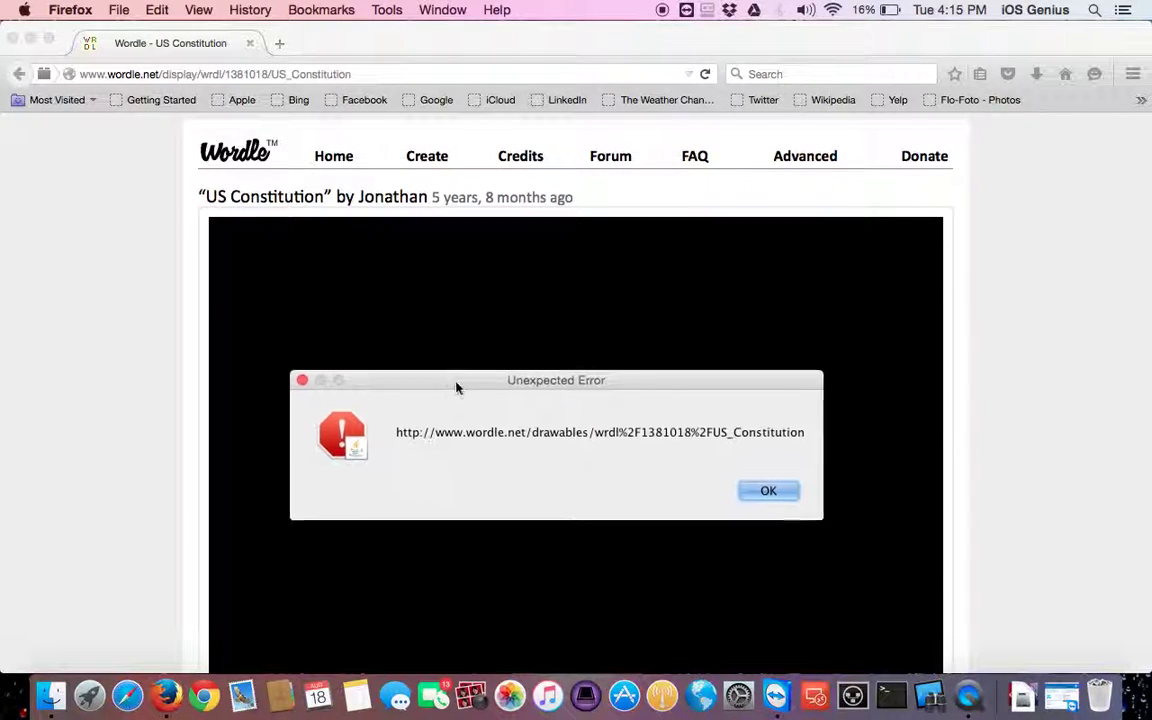
{"action": "left_click_drag", "start_coordinate": [456, 384], "coordinate": [378, 241]}
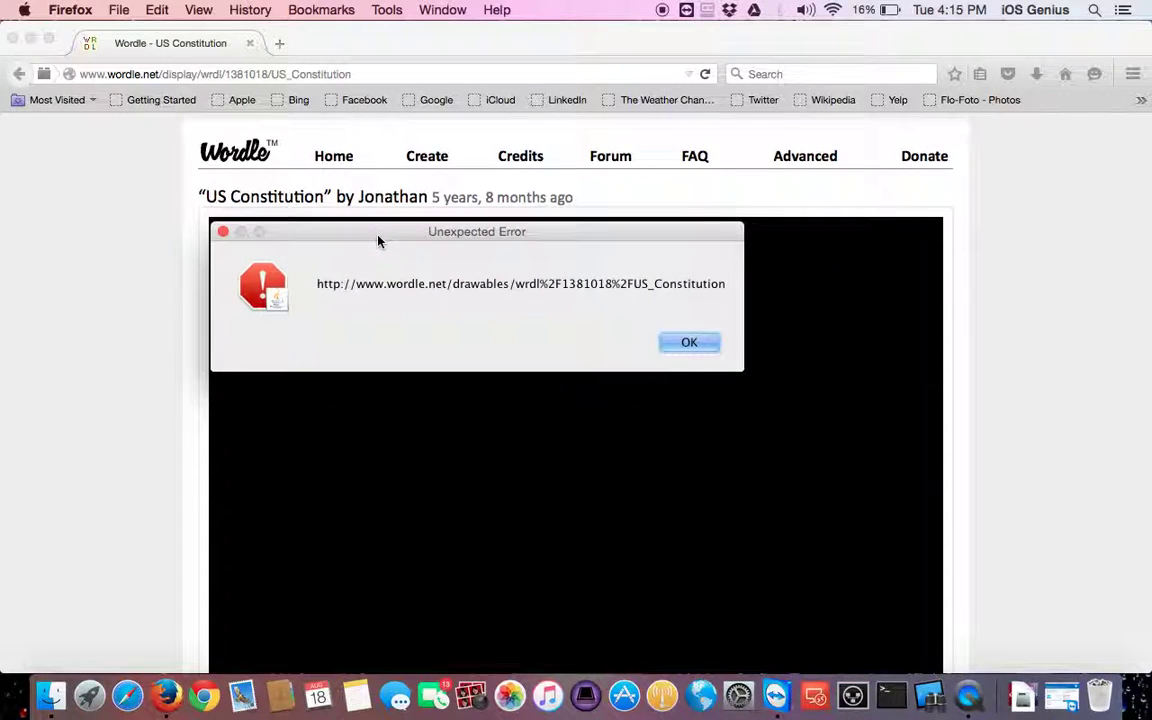
{"action": "left_click", "coordinate": [693, 342]}
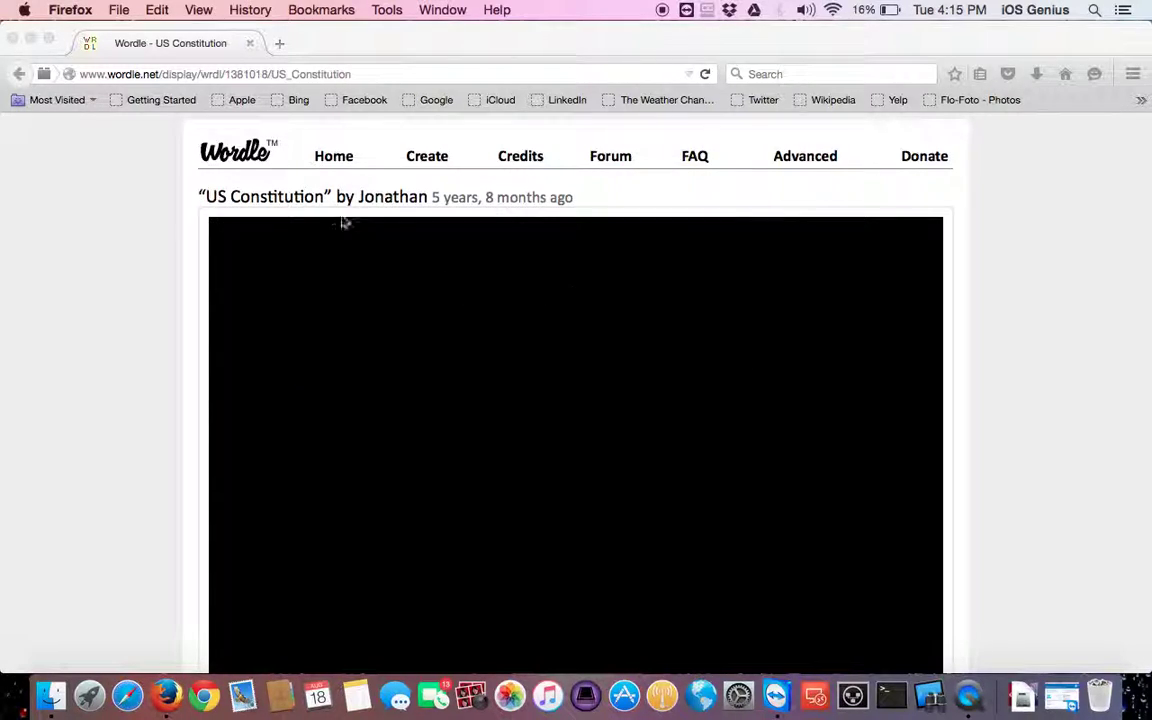
{"action": "left_click", "coordinate": [371, 77]}
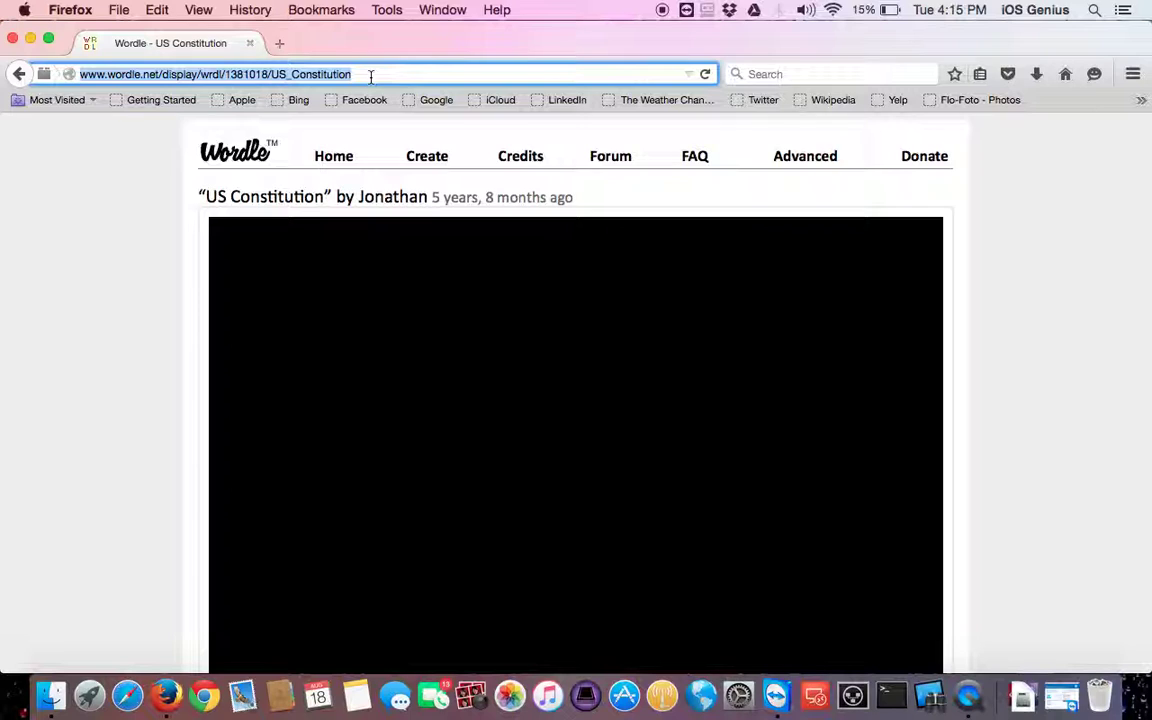
- Go to java.com's Verify Java Version check and confirm Version 8 Update 60 is installed
{"action": "key", "text": "BackSpace"}
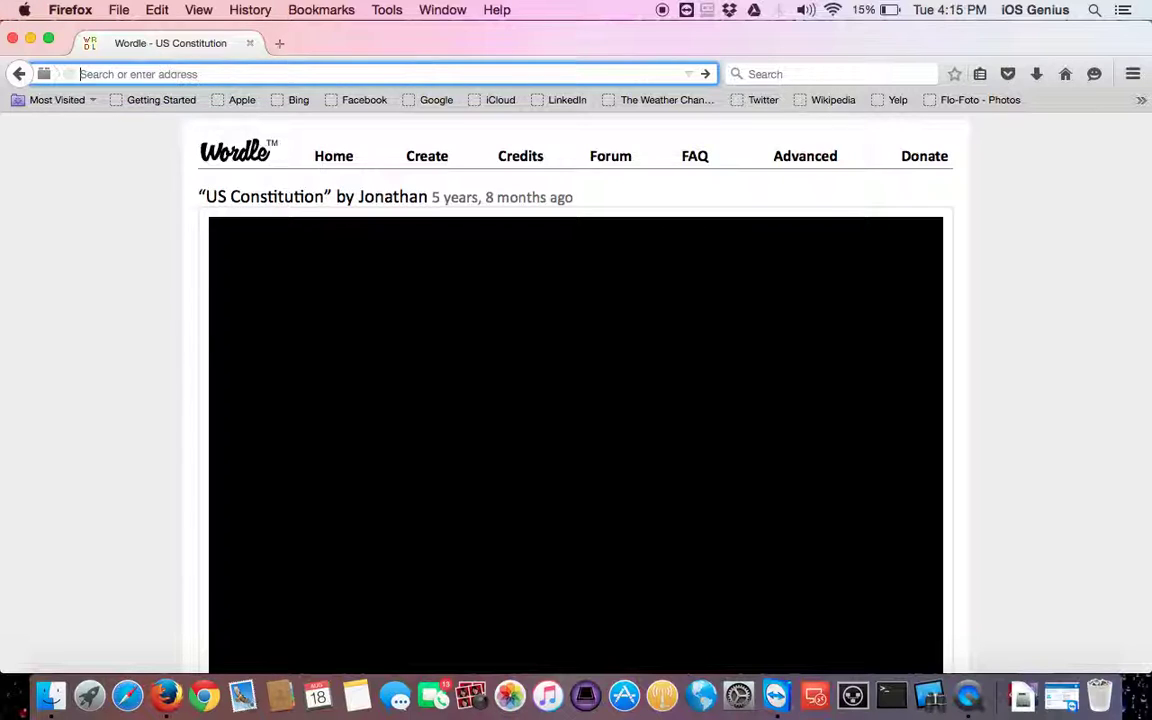
{"action": "type", "text": "j"}
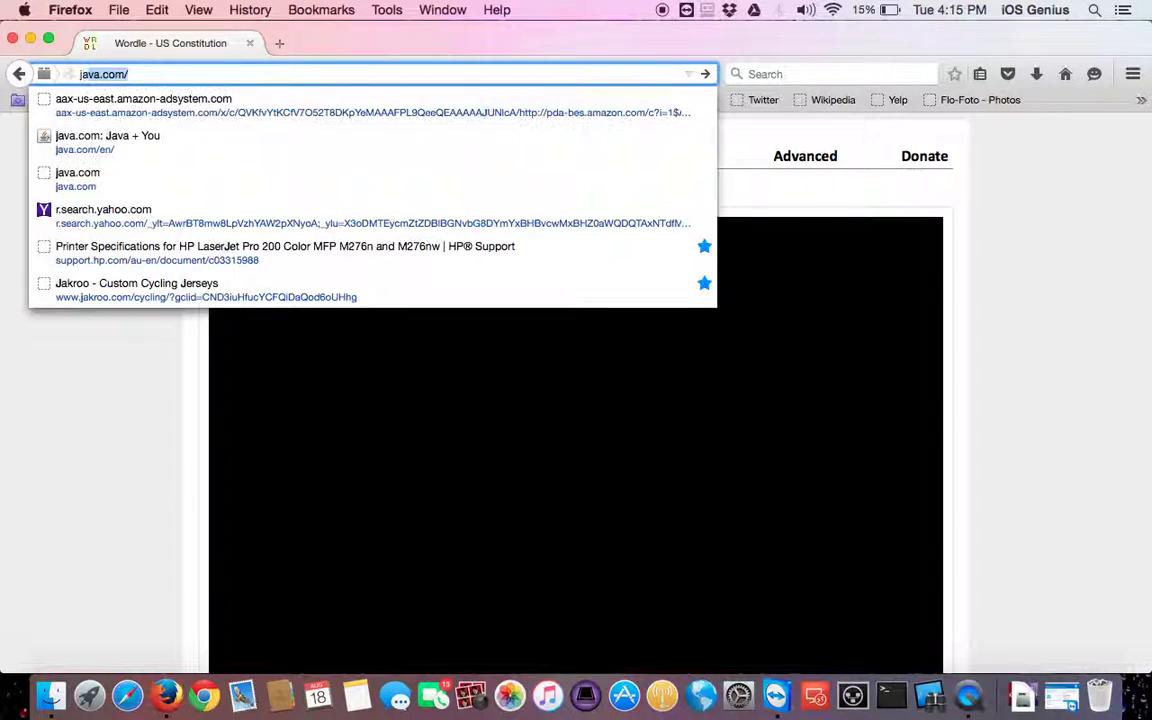
{"action": "type", "text": "w"}
{"action": "key", "text": "BackSpace"}
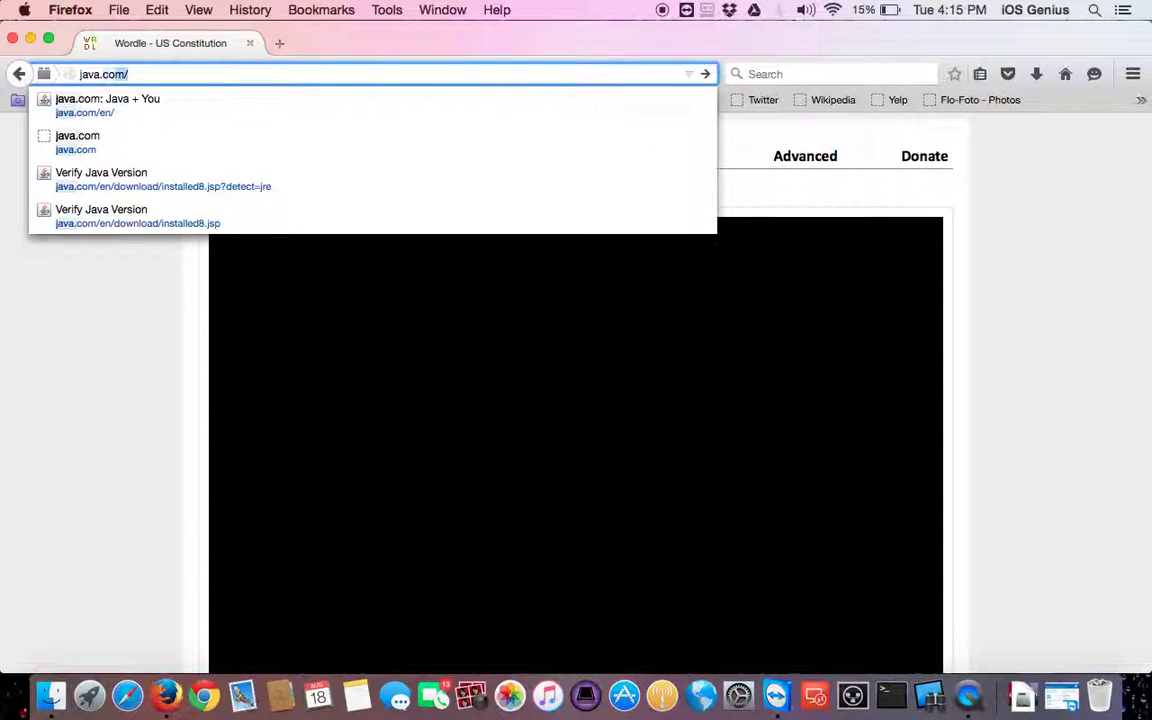
{"action": "key", "text": "Return"}
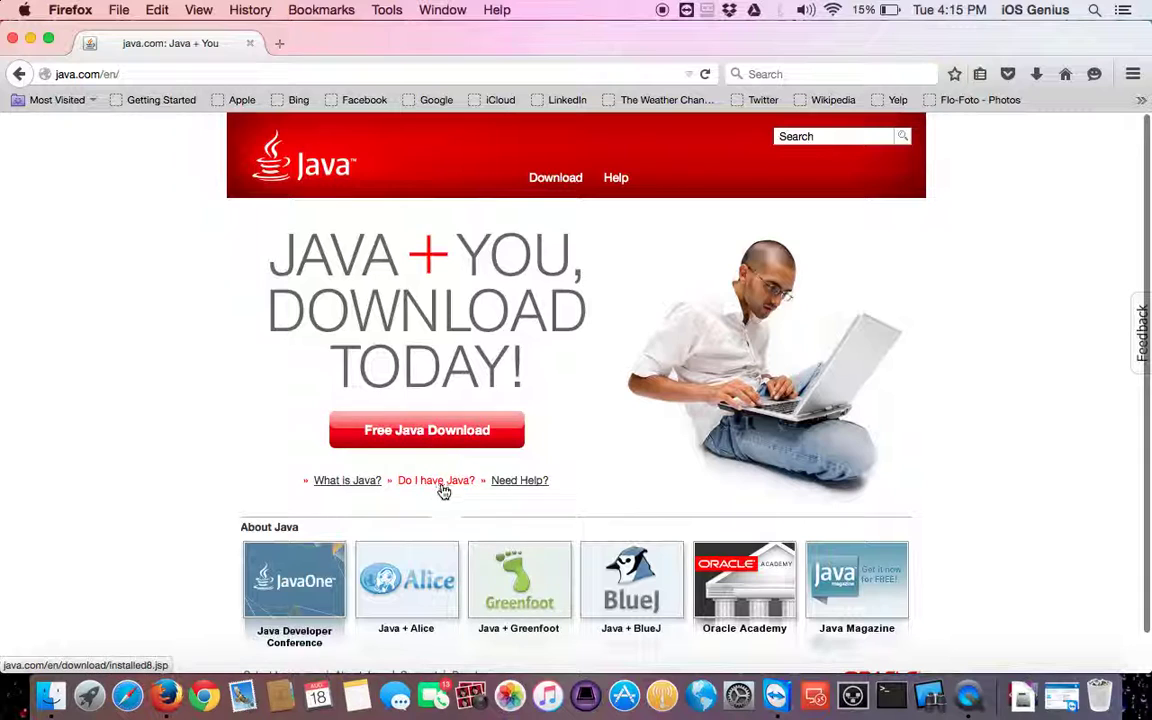
{"action": "left_click", "coordinate": [440, 482]}
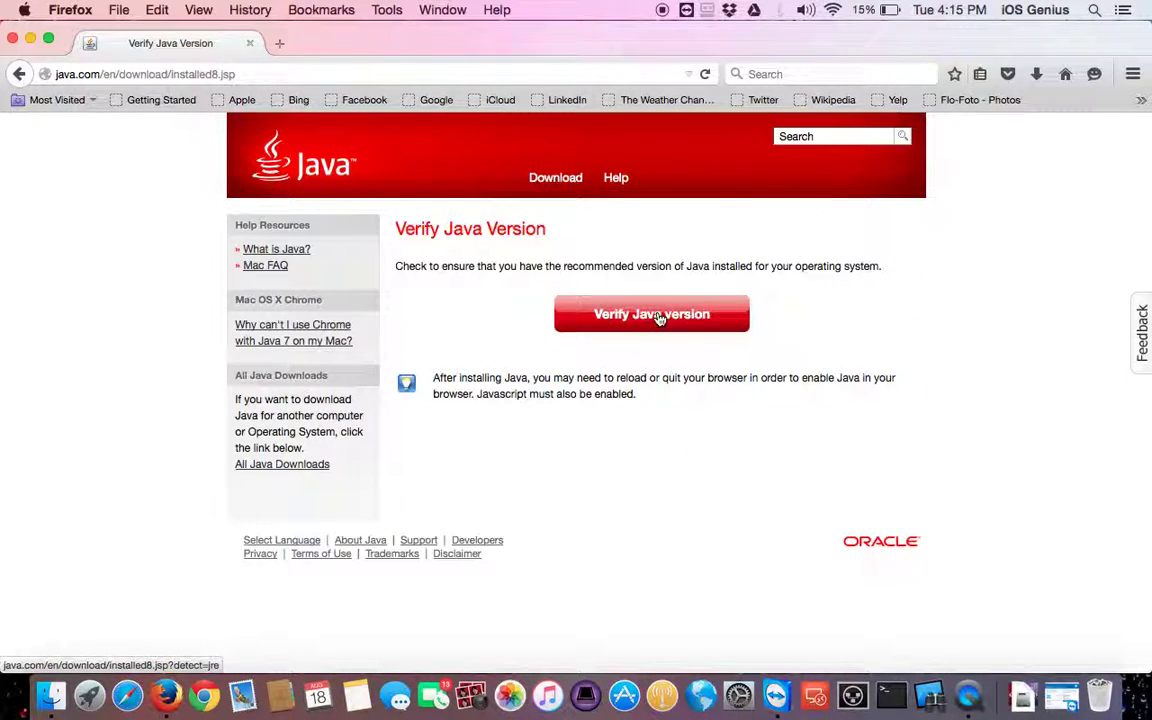
{"action": "left_click", "coordinate": [659, 317]}
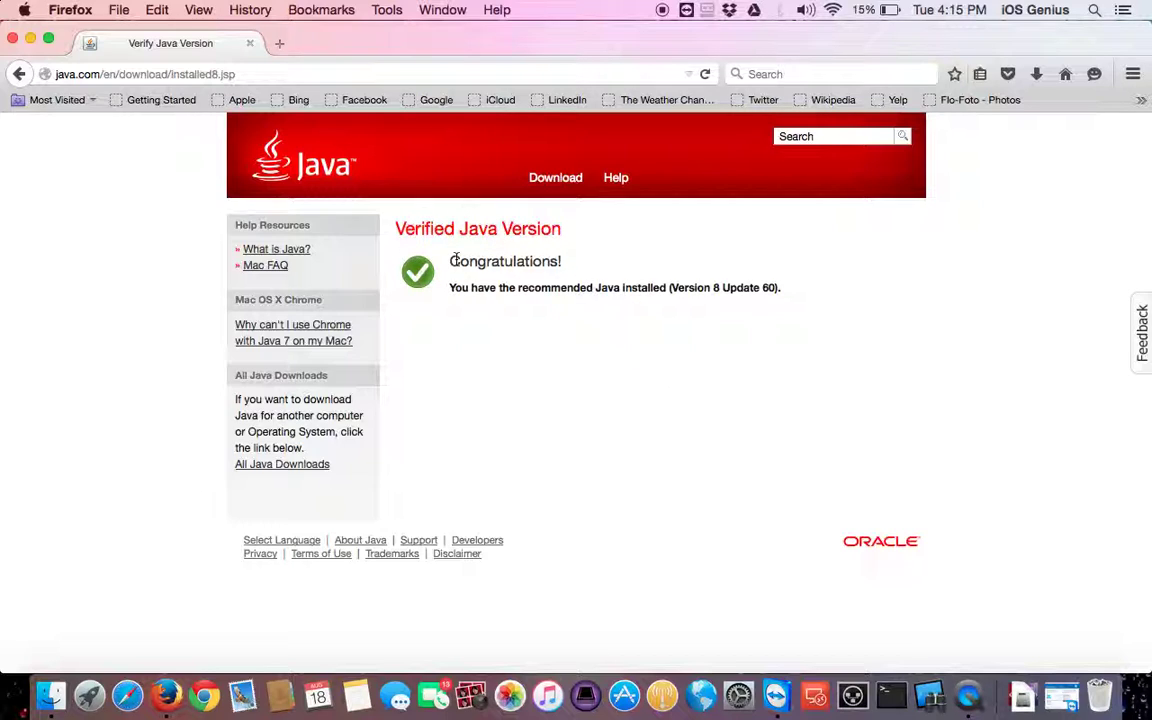
{"action": "left_click_drag", "start_coordinate": [454, 260], "coordinate": [800, 291]}
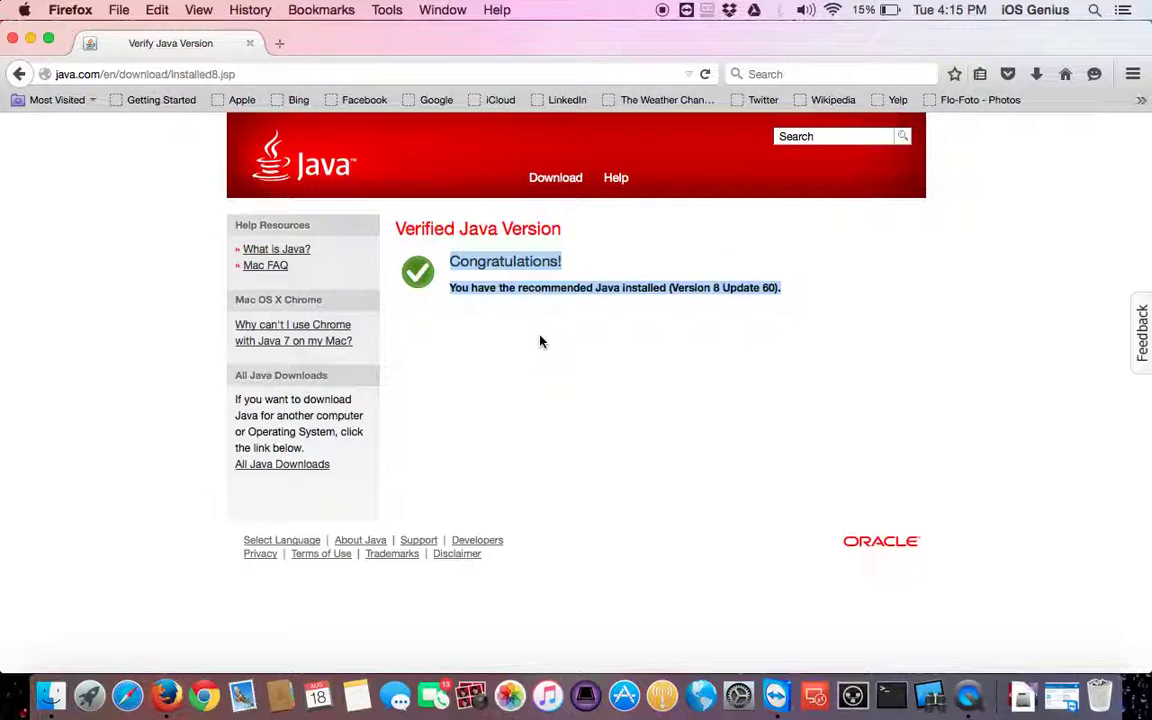
{"action": "left_click", "coordinate": [341, 75]}
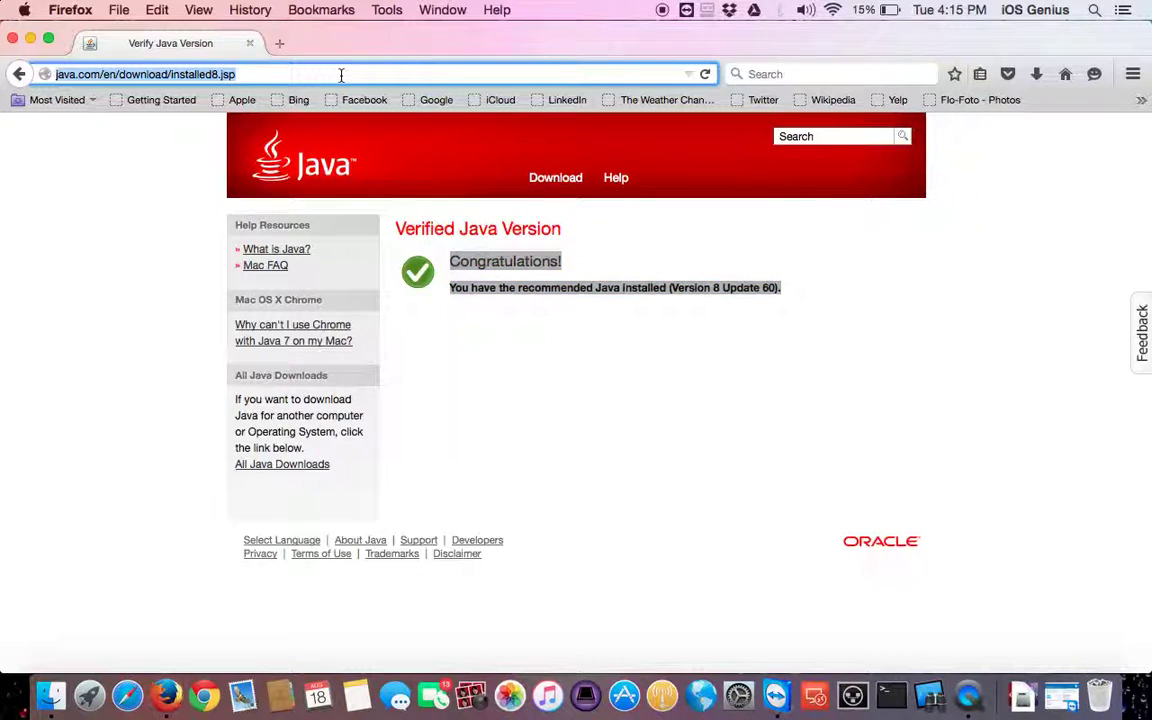
- Go to portal.connect.cps.edu in Firefox
{"action": "type", "text": "portal"}
{"action": "key", "text": "Escape"}
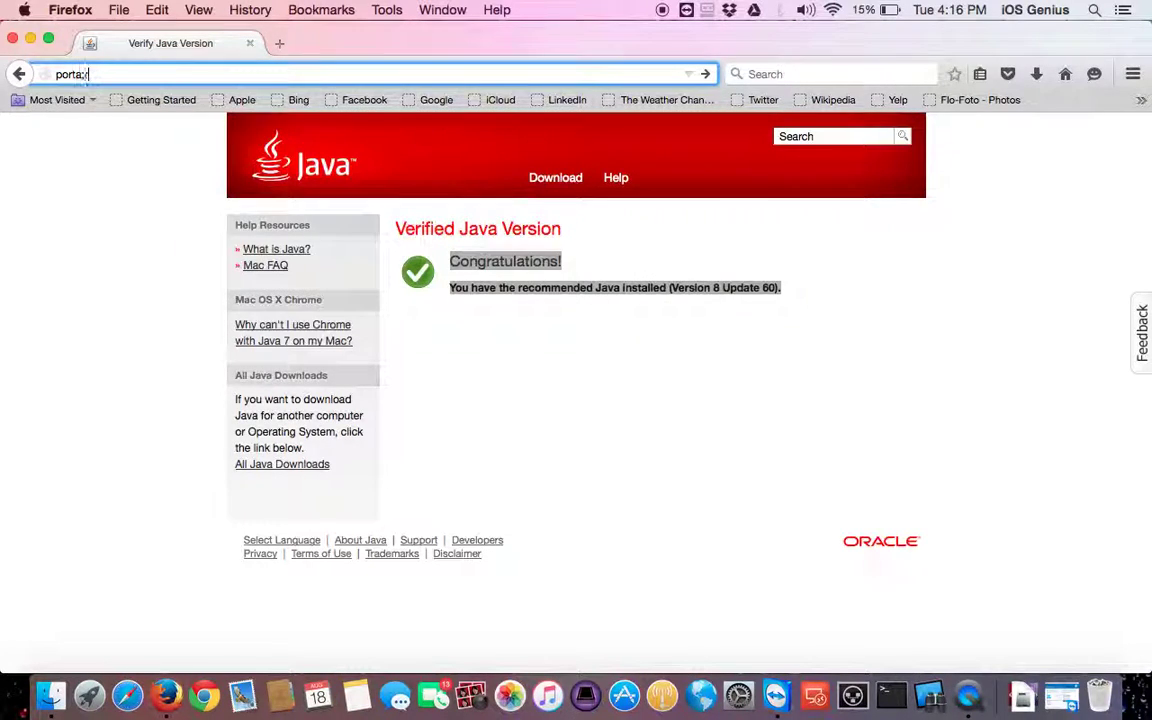
{"action": "key", "text": "BackSpace"}
{"action": "type", "text": ".c"}
{"action": "key", "text": "BackSpace"}
{"action": "key", "text": "BackSpace"}
{"action": "key", "text": "BackSpace"}
{"action": "type", "text": "l.connect.cps.edu/"}
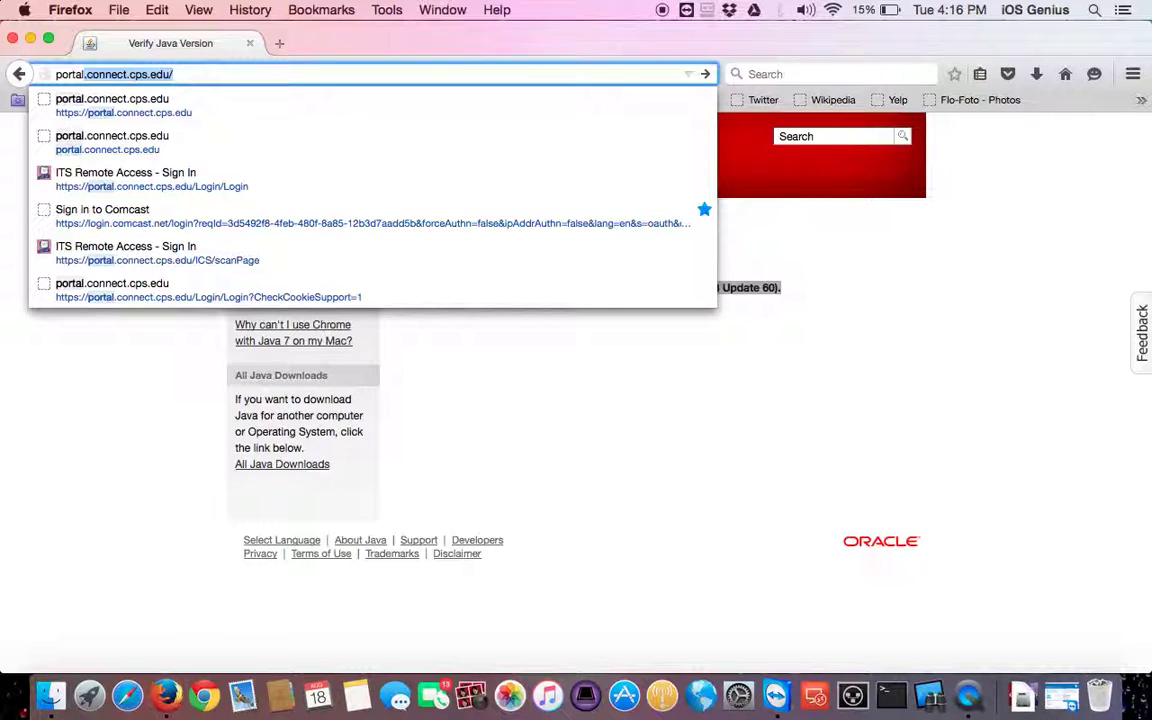
{"action": "key", "text": "Return"}
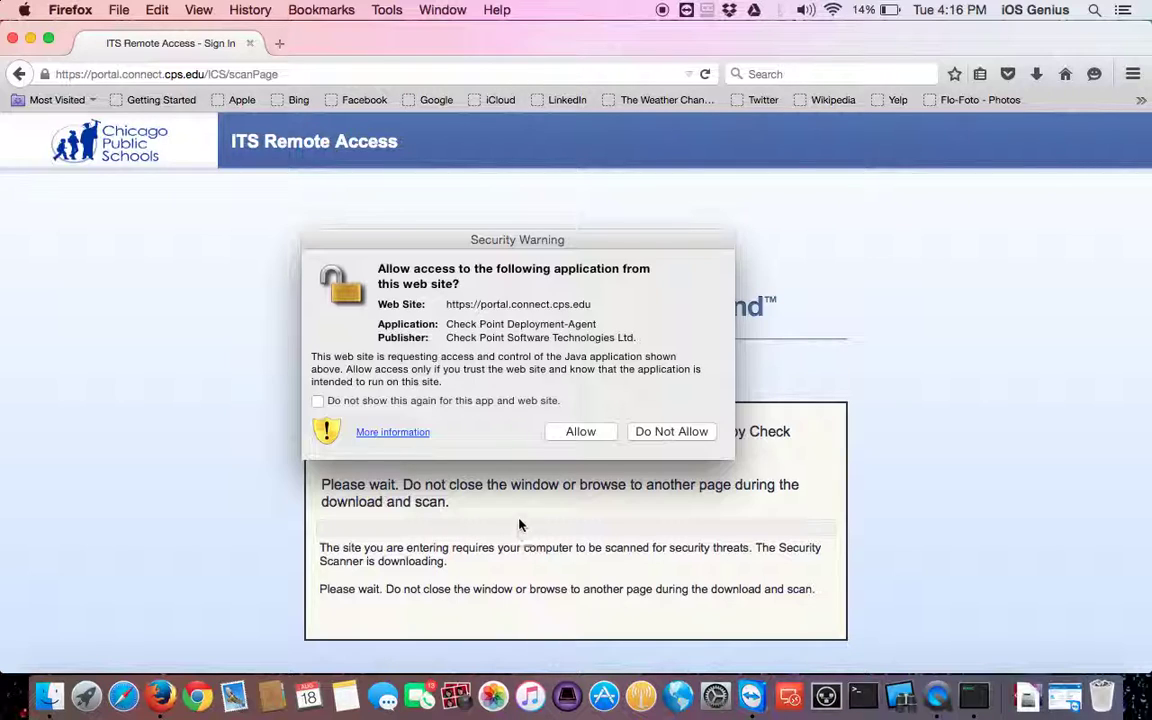
- Allow the Check Point security scanner to run from the Java Security Warning
{"action": "mouse_move", "coordinate": [424, 249]}
{"action": "left_mouse_down"}
{"action": "mouse_move", "coordinate": [473, 237]}
{"action": "mouse_move", "coordinate": [411, 231]}
{"action": "left_mouse_up"}
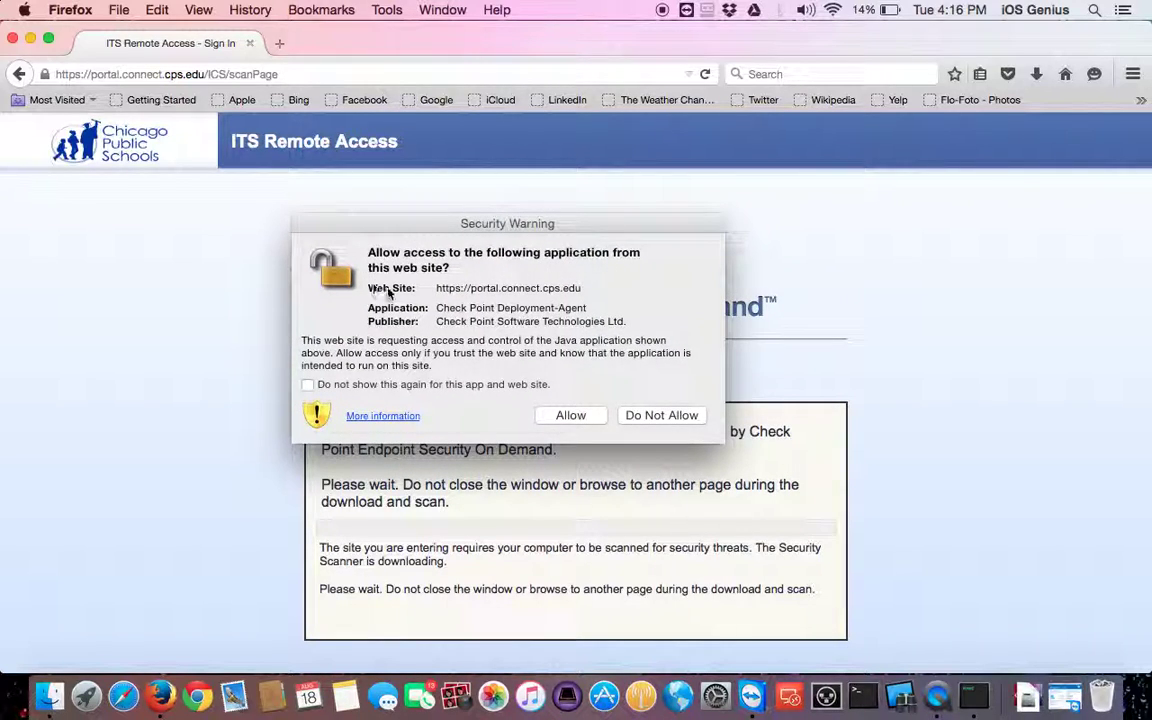
{"action": "left_click", "coordinate": [308, 388]}
{"action": "left_click", "coordinate": [307, 389]}
{"action": "left_click", "coordinate": [571, 416]}
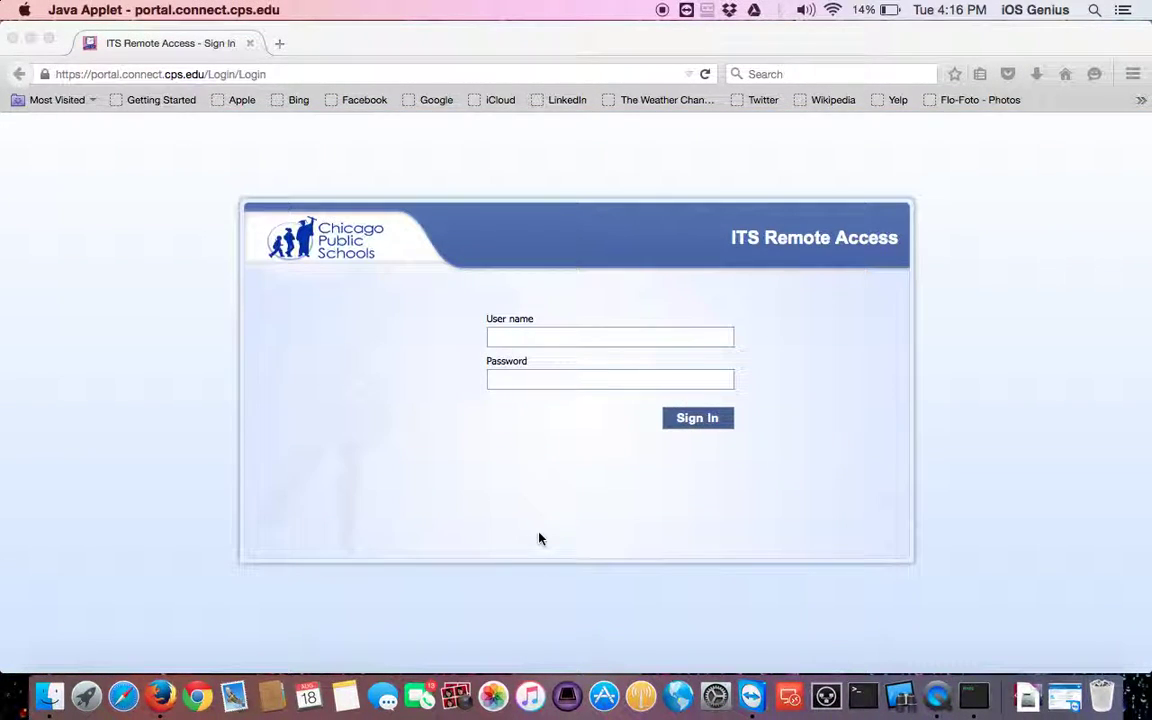
{"action": "left_click", "coordinate": [554, 335]}
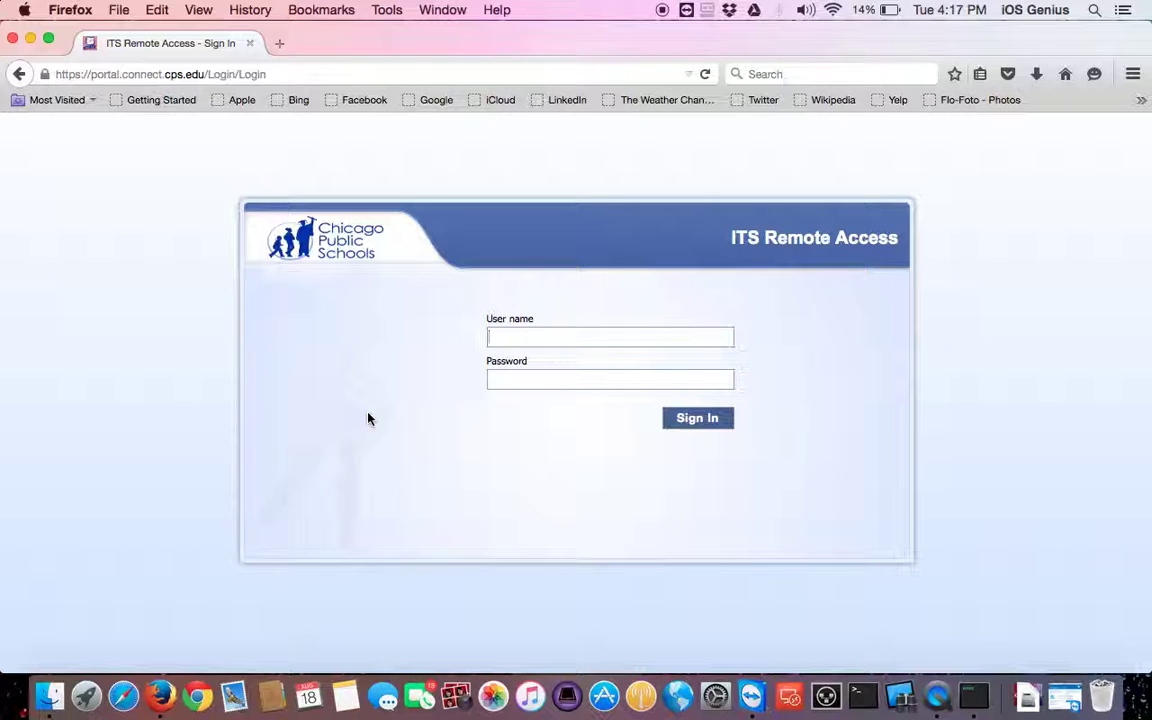
- Check the Java Security tab's exception sites, then cancel restoring security prompts
{"action": "left_click", "coordinate": [715, 695]}
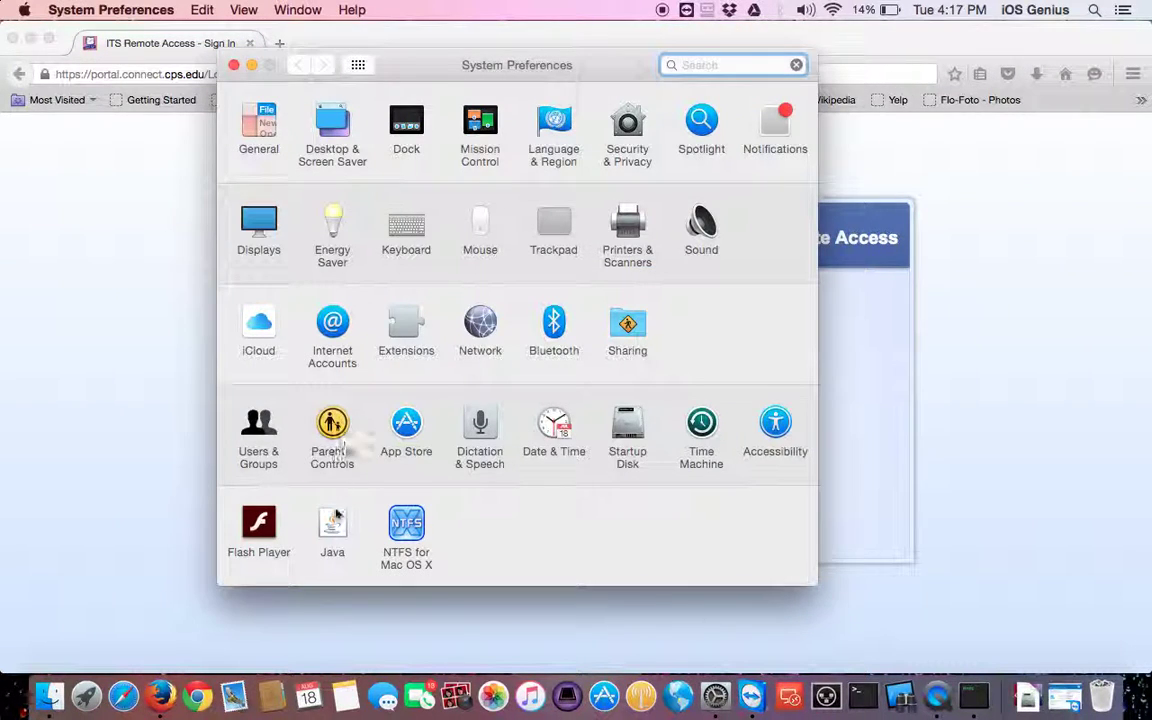
{"action": "left_click", "coordinate": [333, 527]}
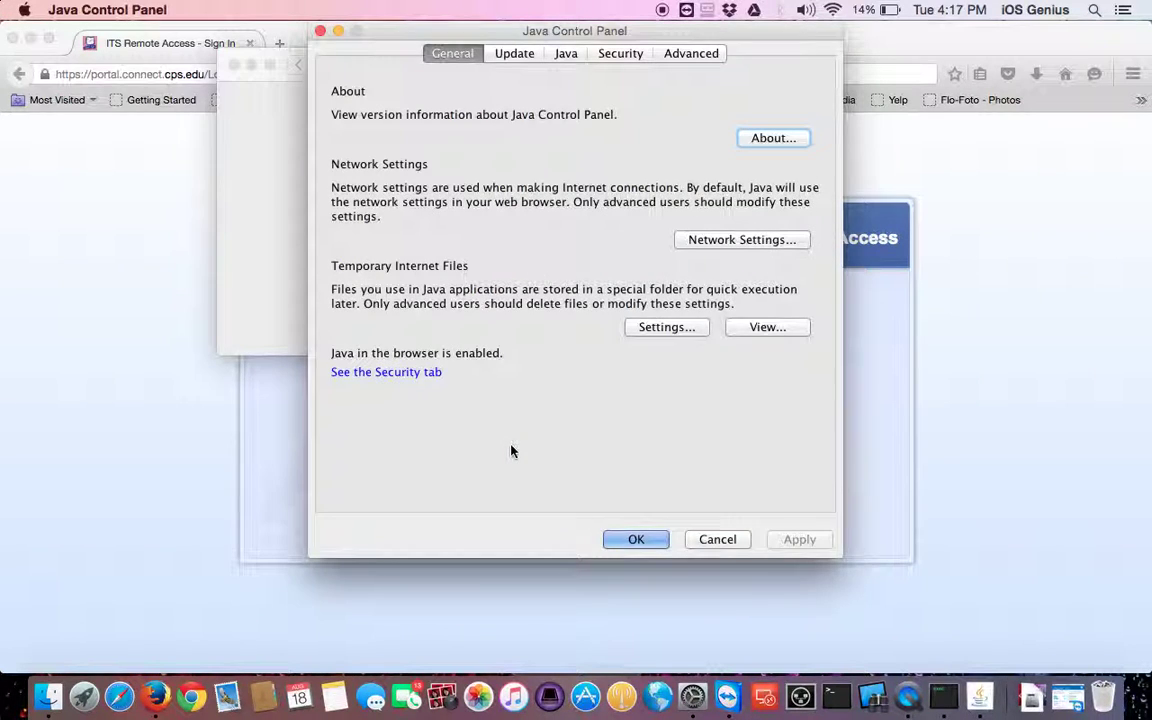
{"action": "left_click", "coordinate": [620, 53]}
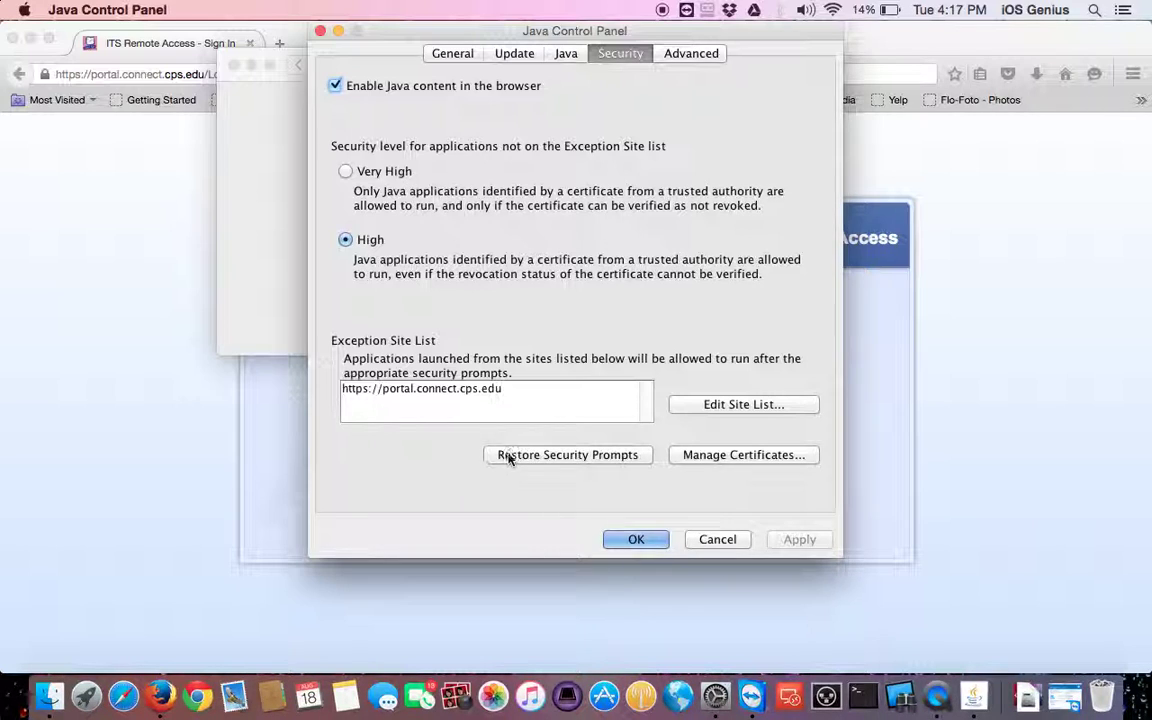
{"action": "left_click", "coordinate": [610, 456]}
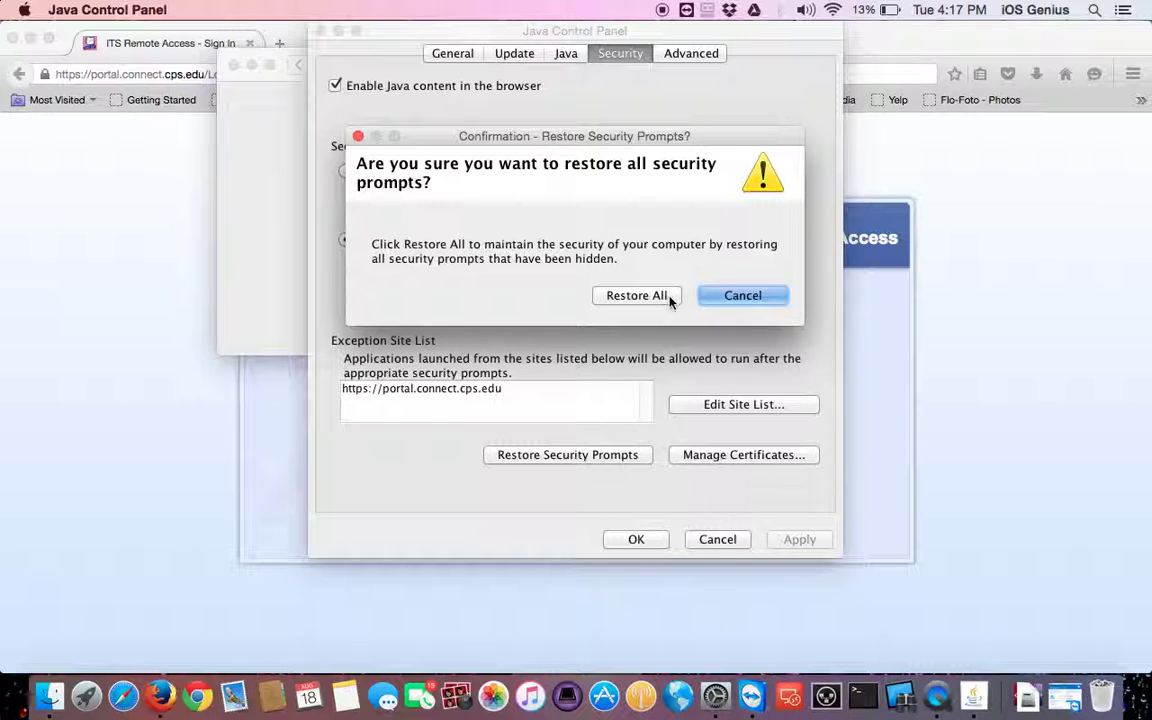
{"action": "left_click", "coordinate": [740, 293]}
- Close the Java Control Panel and the System Preferences Java window to return to Firefox
{"action": "left_click", "coordinate": [645, 545]}
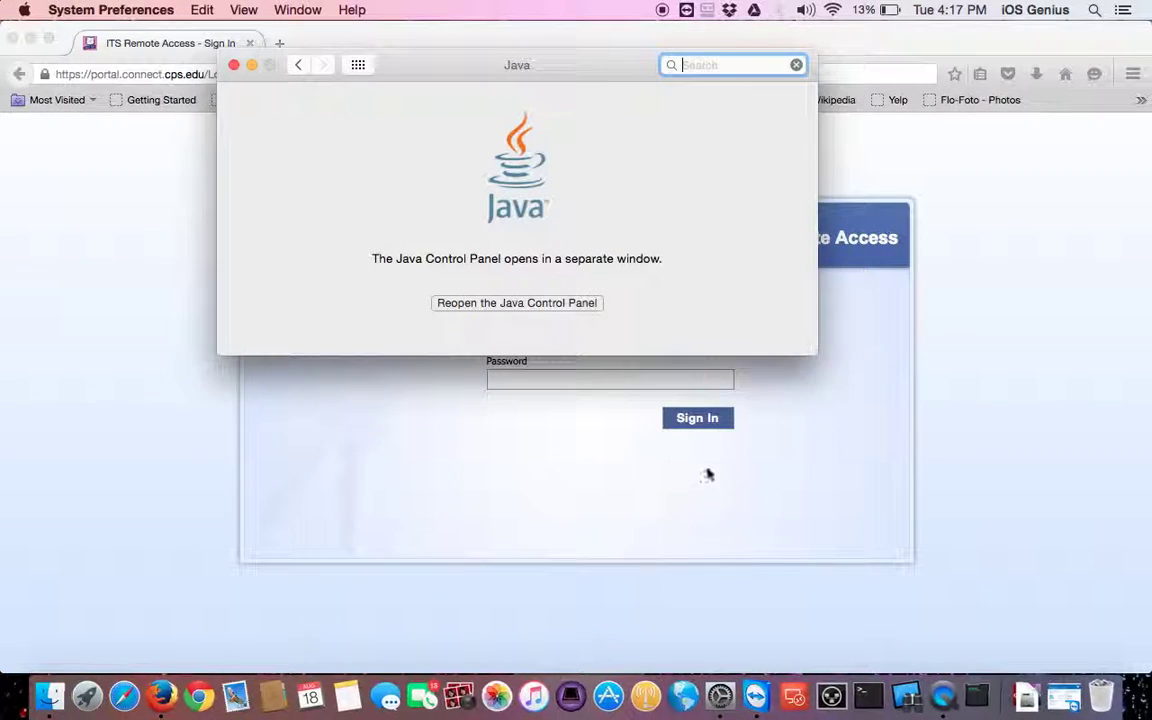
{"action": "left_click", "coordinate": [234, 66]}
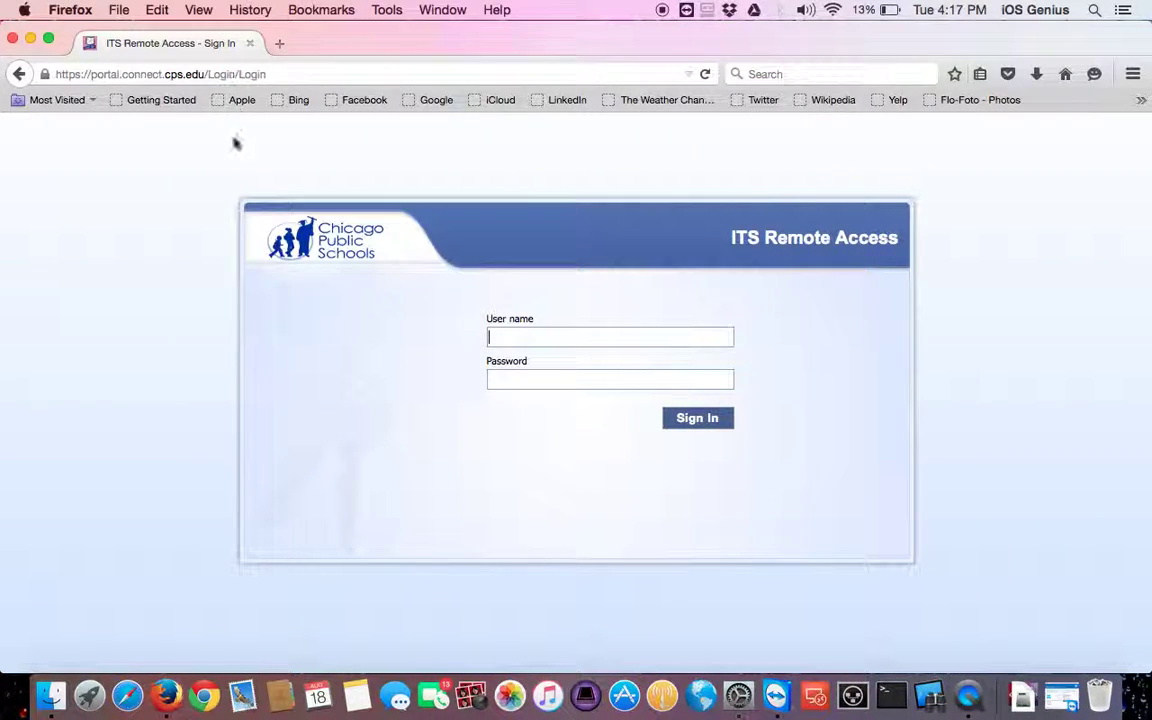